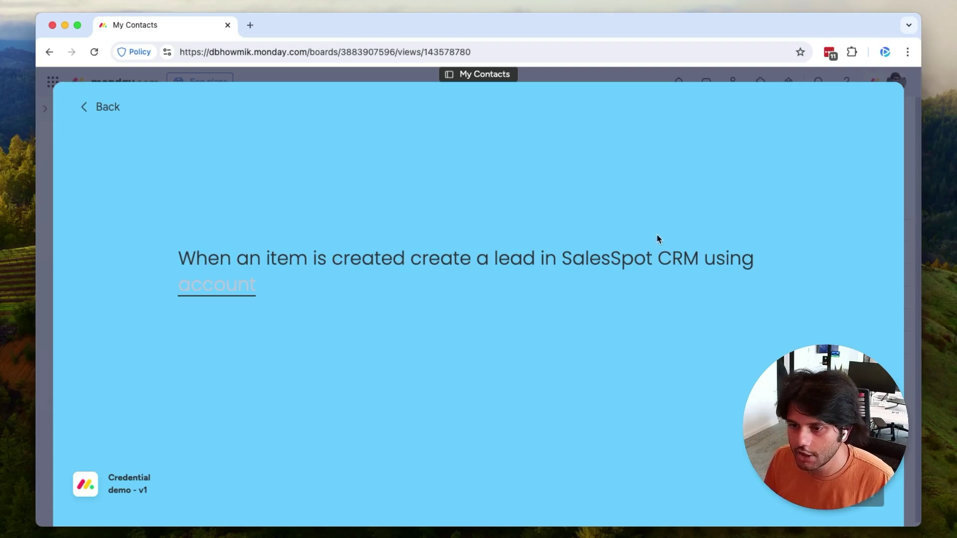
Step: Set the recipe's CRM account to alphateam.salesspot.com, then reopen the account list
{"action": "left_click", "coordinate": [218, 288]}
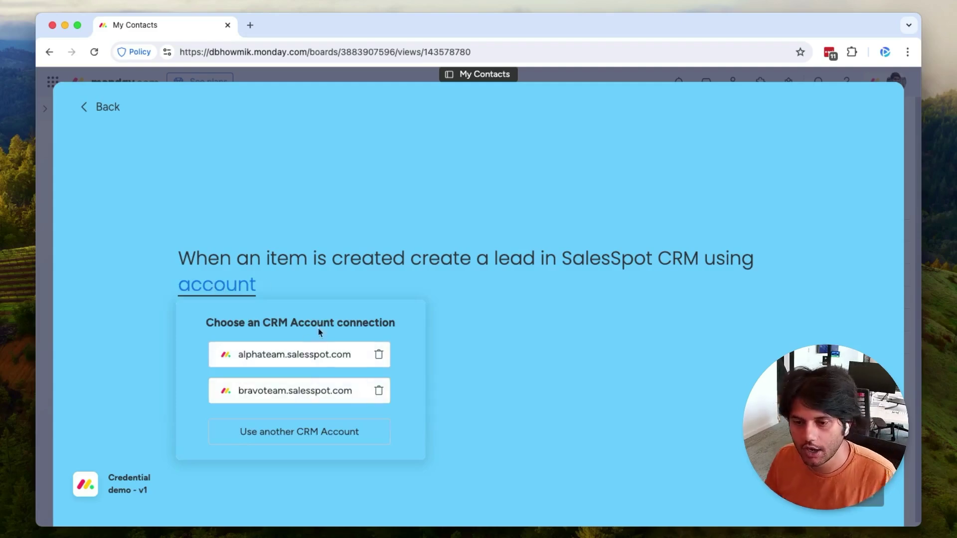
{"action": "left_click", "coordinate": [298, 356]}
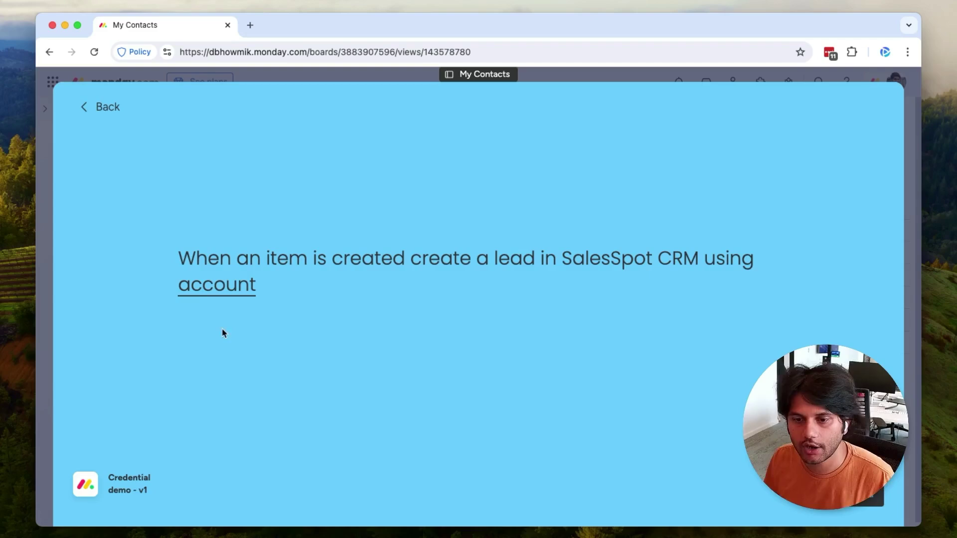
{"action": "left_click", "coordinate": [204, 290]}
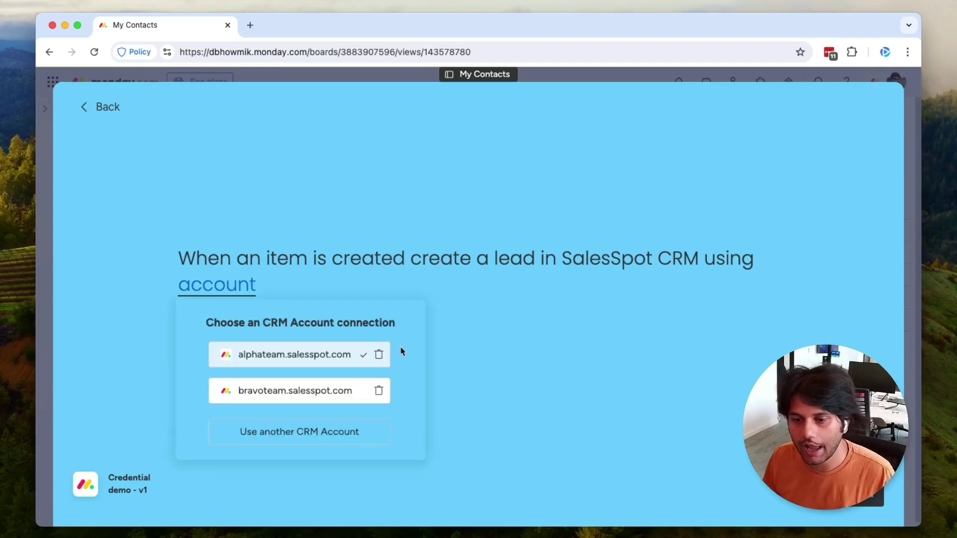
Step: Connect another SalesSpot CRM account by submitting an API token on the connect page
{"action": "left_click", "coordinate": [304, 430]}
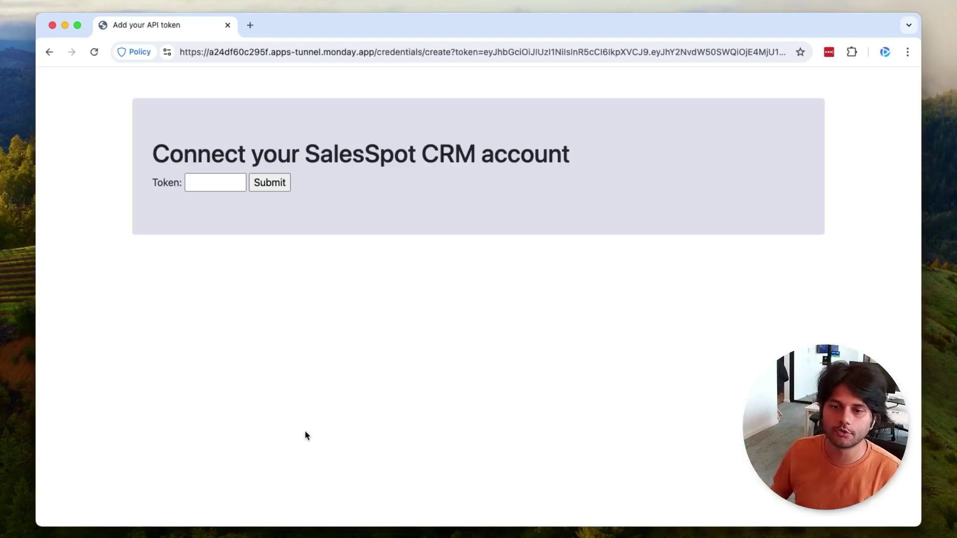
{"action": "left_click", "coordinate": [219, 181]}
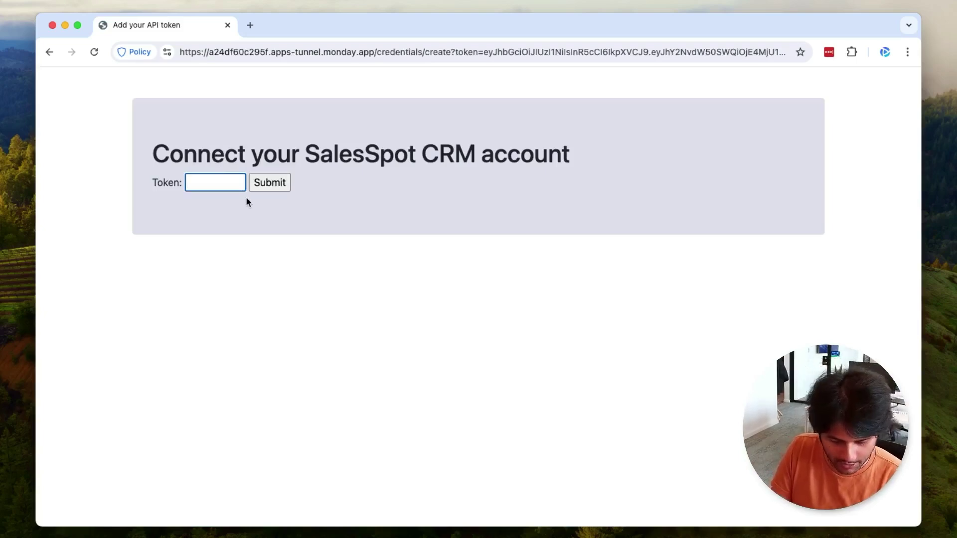
{"action": "type", "text": "abc1"}
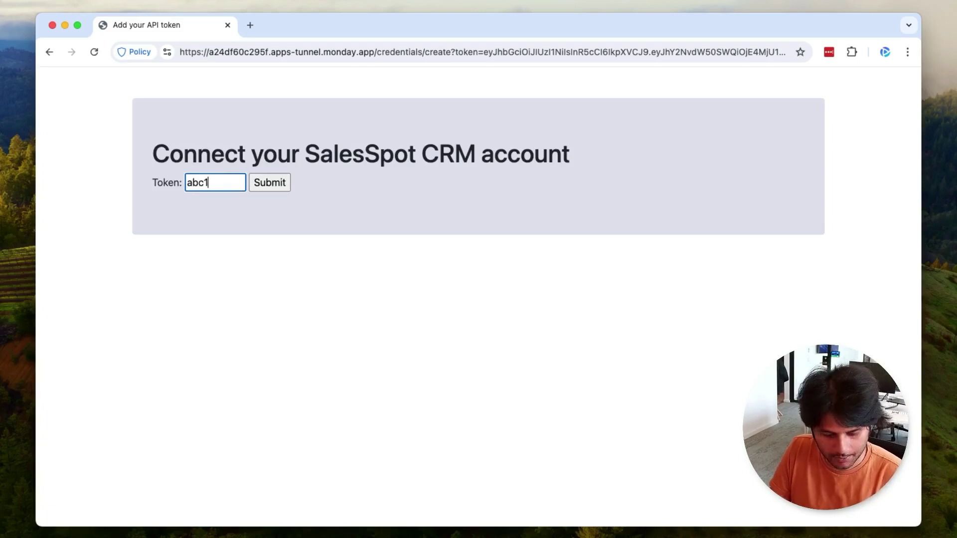
{"action": "type", "text": "2344"}
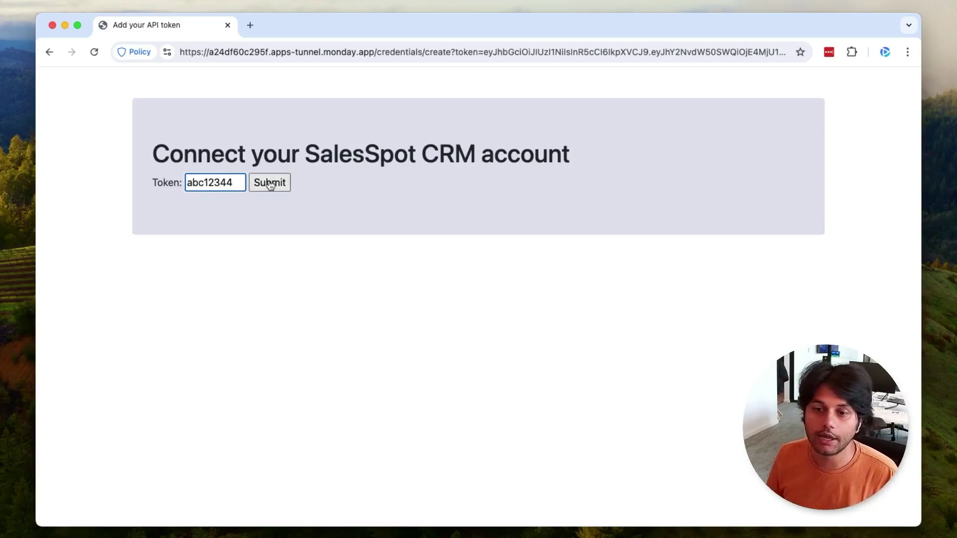
{"action": "left_click", "coordinate": [270, 184]}
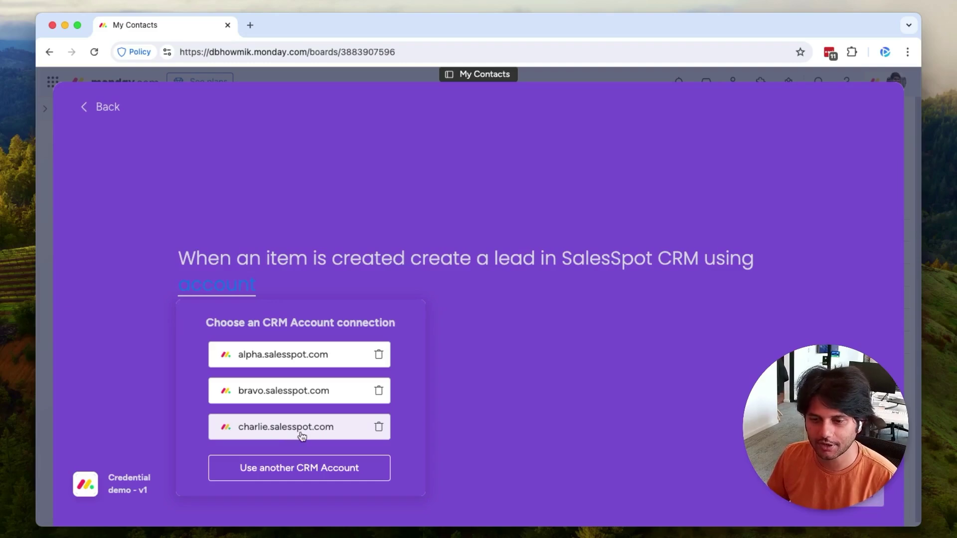
Step: Use the charlie.salesspot.com connection for the recipe and close the Automation center
{"action": "left_click", "coordinate": [302, 436]}
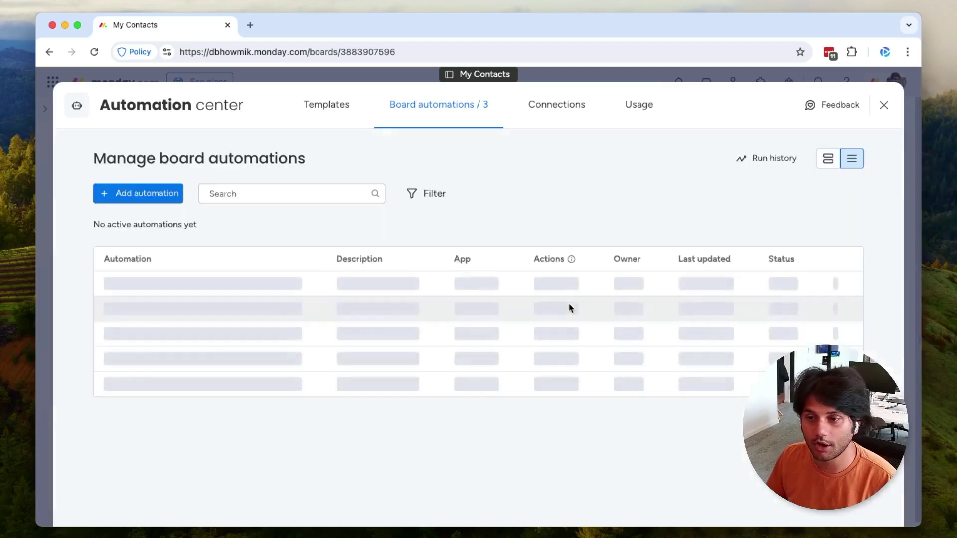
{"action": "left_click", "coordinate": [883, 104]}
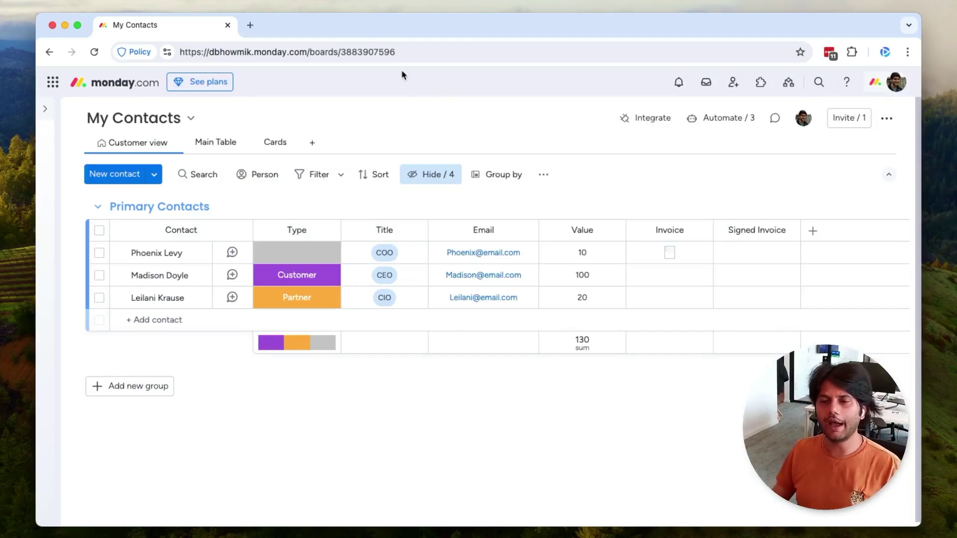
Step: Go to the Developer Center and show the Field Types of 'My new credentials field'
{"action": "left_click", "coordinate": [878, 86]}
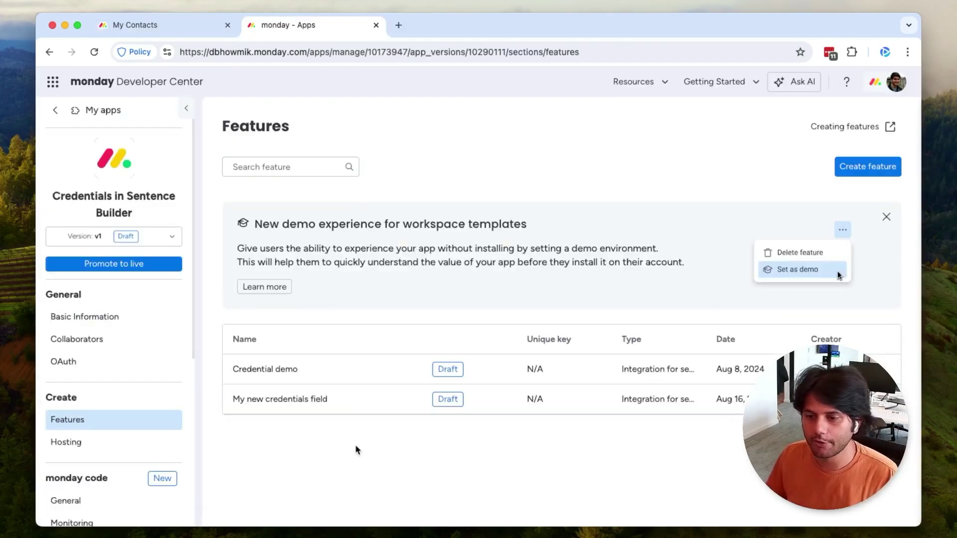
{"action": "left_click", "coordinate": [323, 403]}
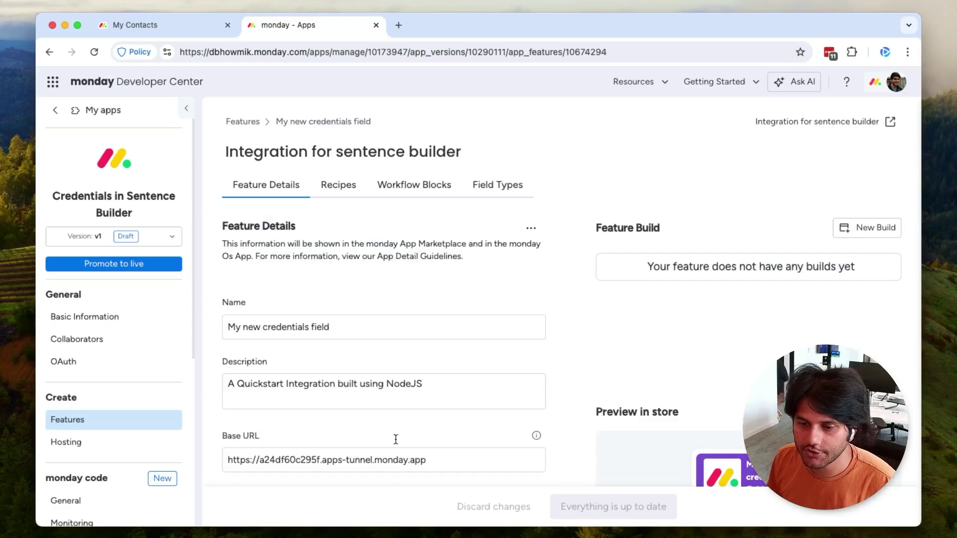
{"action": "scroll", "coordinate": [524, 251], "scroll_direction": "down", "scroll_amount": 2}
{"action": "scroll", "coordinate": [524, 251], "scroll_direction": "up", "scroll_amount": 2}
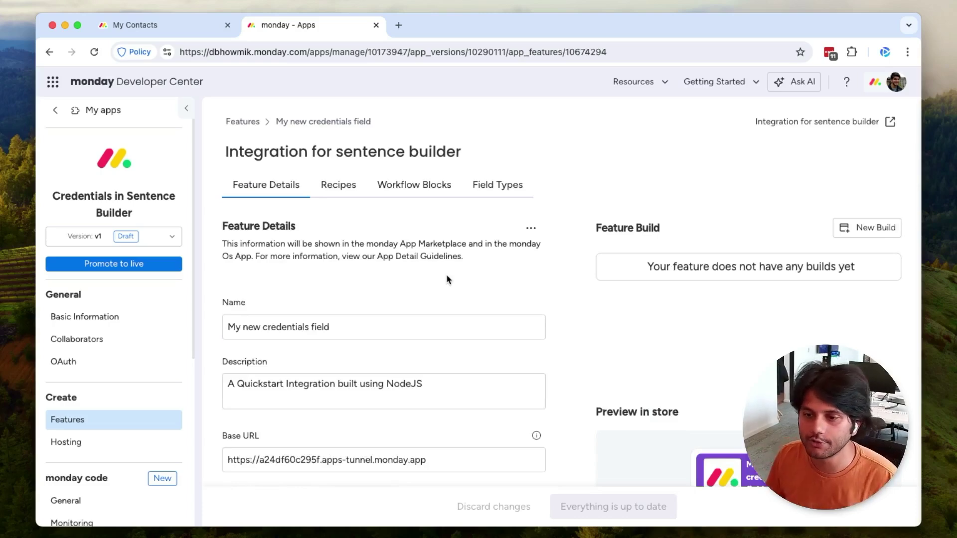
{"action": "left_click", "coordinate": [503, 193]}
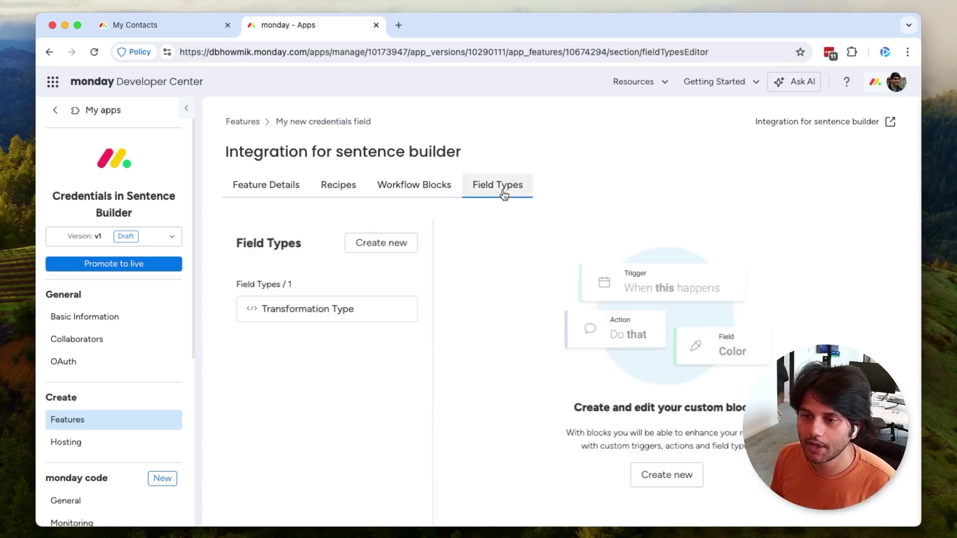
Step: Create a new field type and rename it from New Field to 'CRM Account'
{"action": "left_click", "coordinate": [377, 249]}
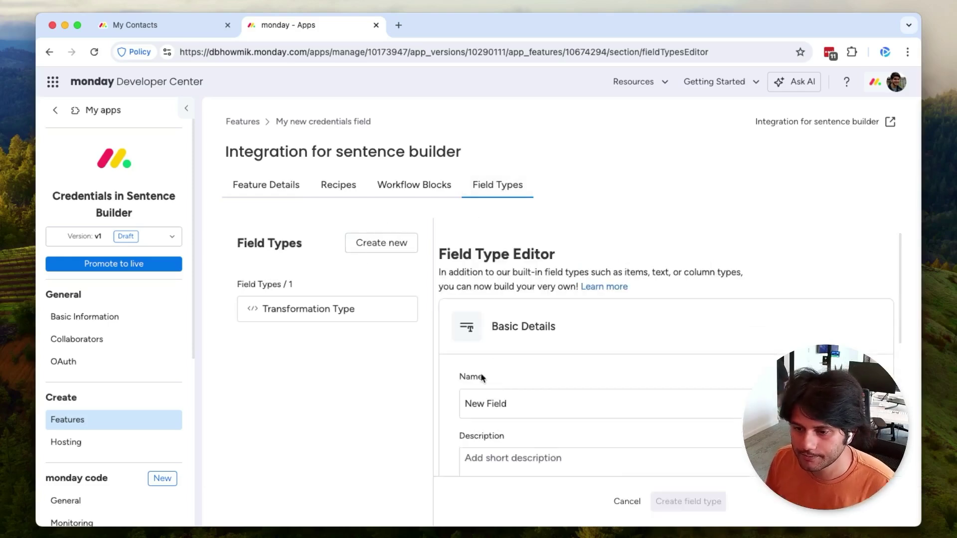
{"action": "scroll", "coordinate": [469, 374], "scroll_direction": "down", "scroll_amount": 3}
{"action": "scroll", "coordinate": [481, 373], "scroll_direction": "up", "scroll_amount": 3}
{"action": "left_click", "coordinate": [520, 314]}
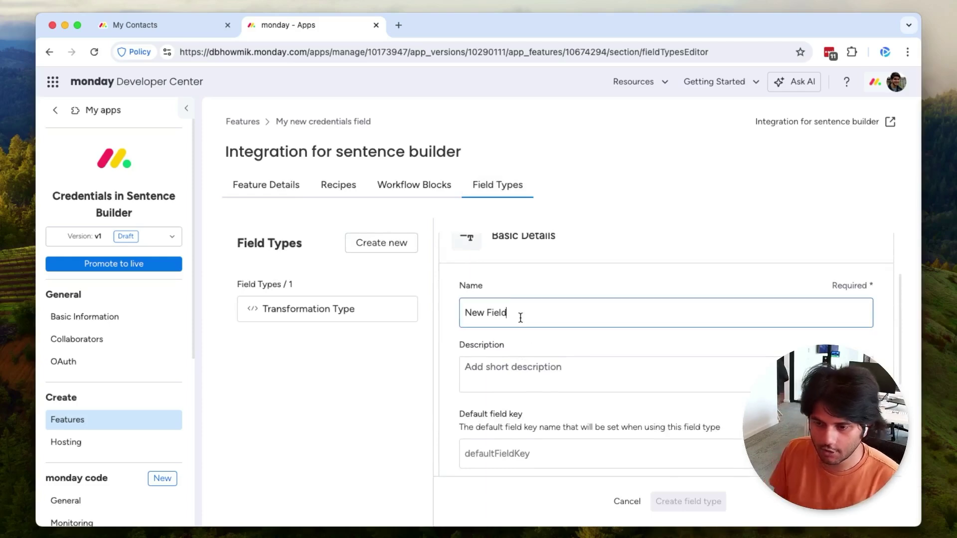
{"action": "key", "text": "super+a"}
{"action": "type", "text": "CRM Account"}
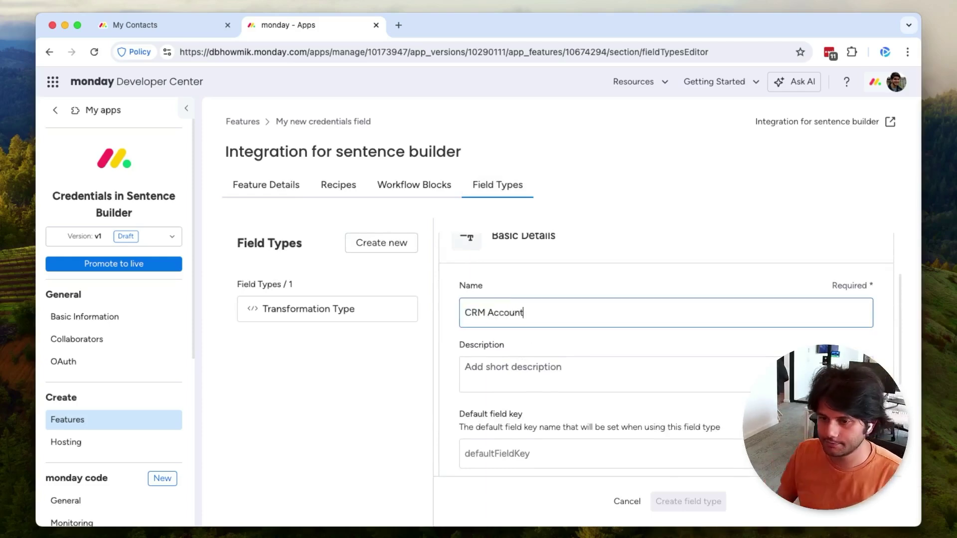
Step: Set the field type's default field key to accountCredential
{"action": "scroll", "coordinate": [666, 349], "scroll_direction": "down", "scroll_amount": 2}
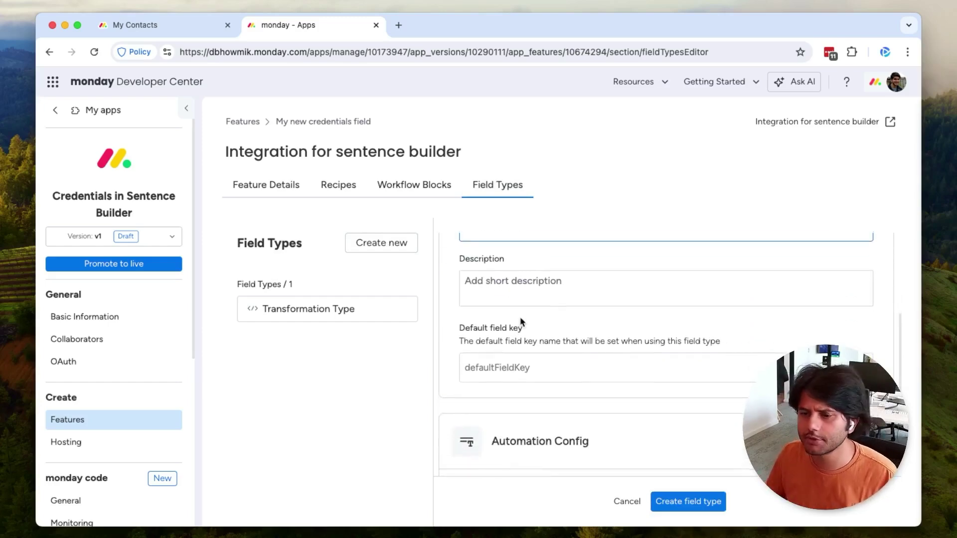
{"action": "scroll", "coordinate": [519, 316], "scroll_direction": "up", "scroll_amount": 2}
{"action": "left_click", "coordinate": [534, 407]}
{"action": "scroll", "coordinate": [473, 364], "scroll_direction": "up", "scroll_amount": 2}
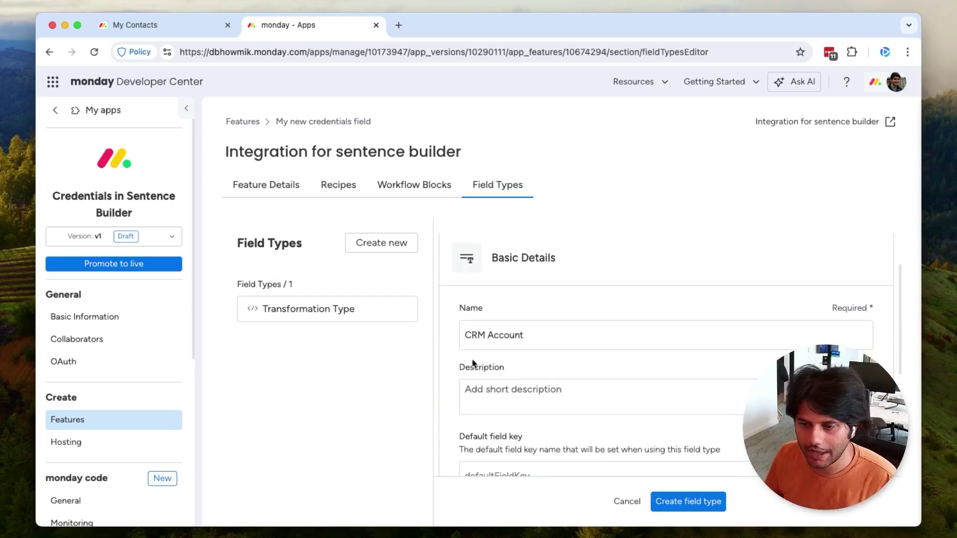
{"action": "scroll", "coordinate": [473, 362], "scroll_direction": "down", "scroll_amount": 3}
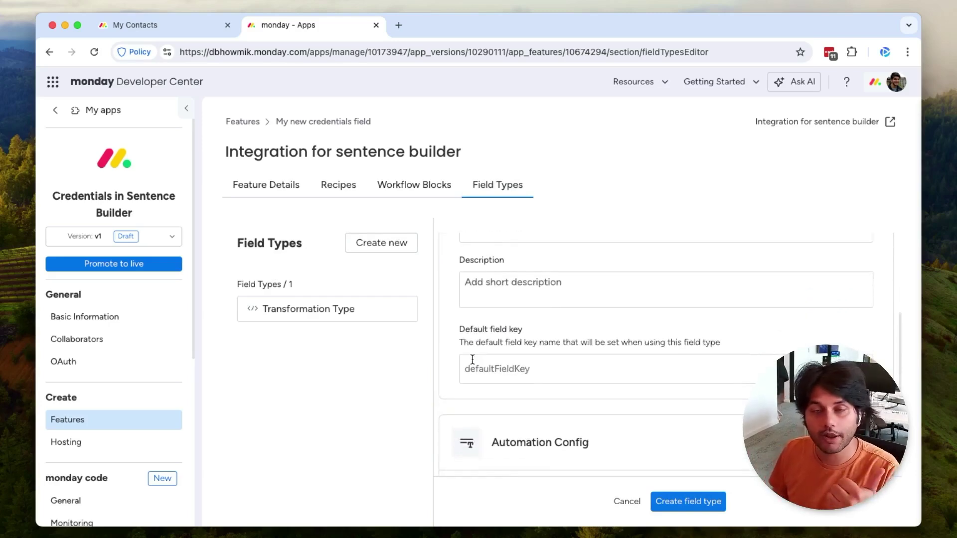
{"action": "scroll", "coordinate": [473, 359], "scroll_direction": "down", "scroll_amount": 1}
{"action": "left_click", "coordinate": [487, 365]}
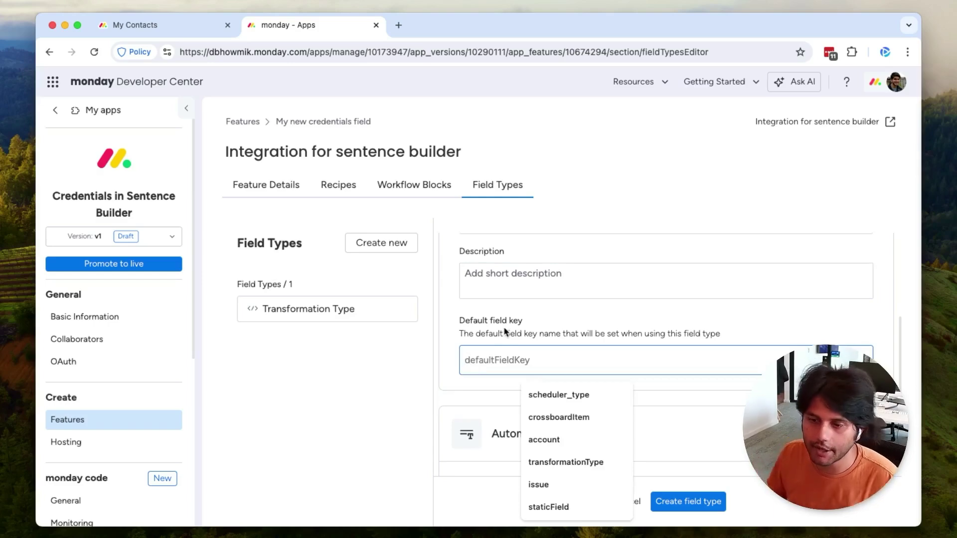
{"action": "type", "text": "accou"}
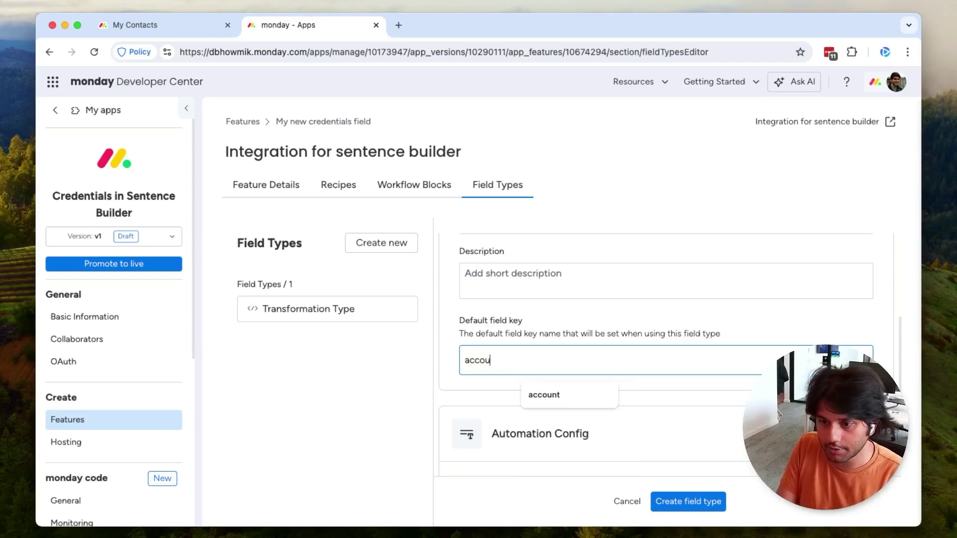
{"action": "type", "text": "ntToken"}
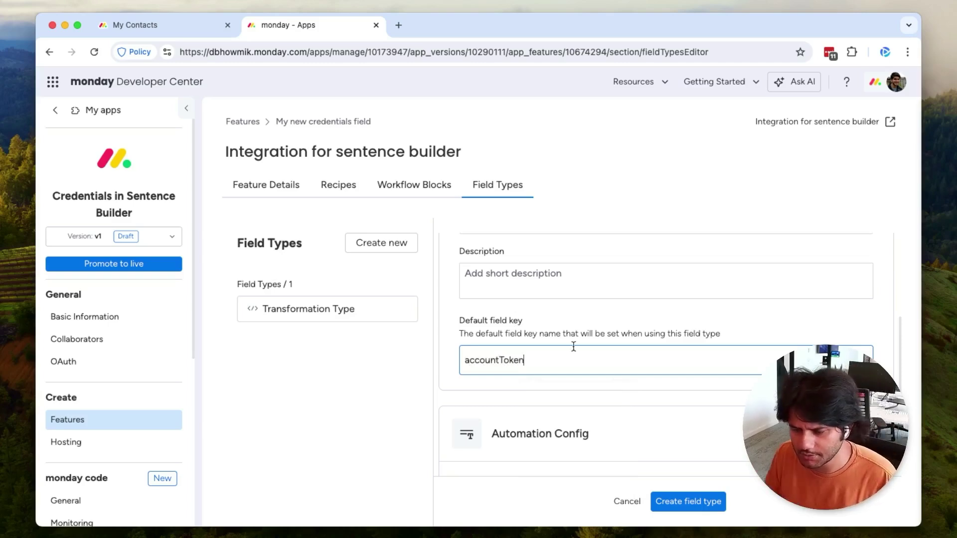
{"action": "key", "text": "BackSpace"}
{"action": "key", "text": "BackSpace"}
{"action": "key", "text": "BackSpace"}
{"action": "key", "text": "BackSpace"}
{"action": "key", "text": "BackSpace"}
{"action": "type", "text": "Cre"}
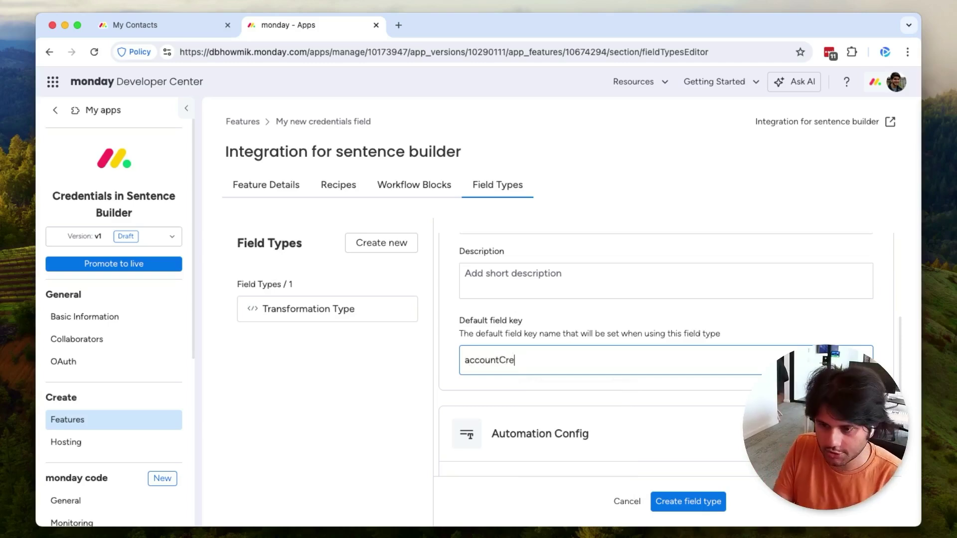
{"action": "type", "text": "dential"}
{"action": "left_click", "coordinate": [650, 394]}
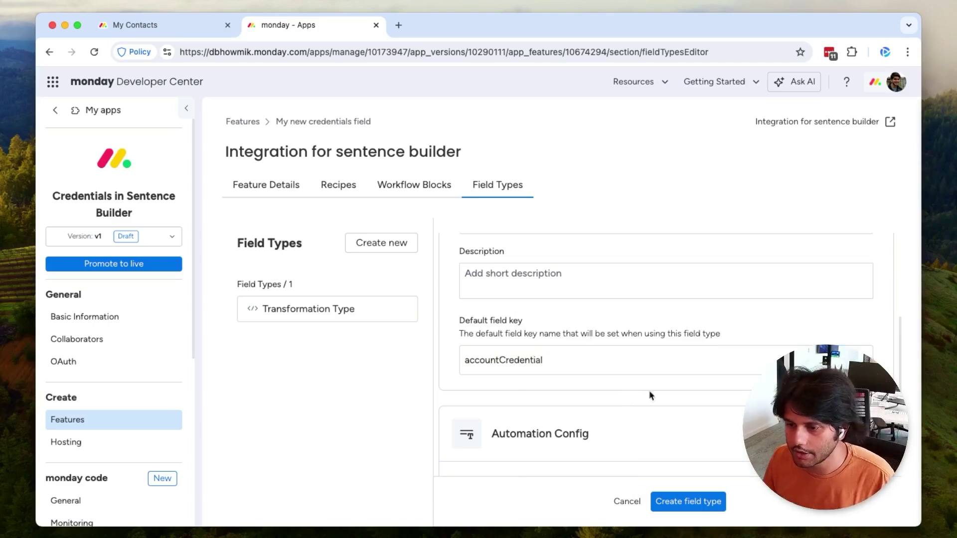
{"action": "scroll", "coordinate": [653, 403], "scroll_direction": "down", "scroll_amount": 3}
Step: Make the field a Credentials input with Credentials URL credentials/get
{"action": "left_click", "coordinate": [648, 434]}
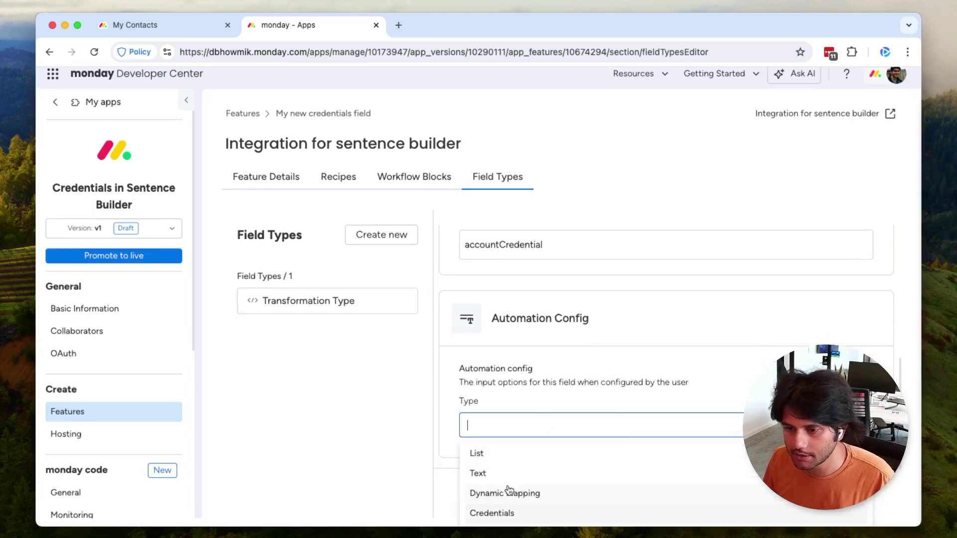
{"action": "left_click", "coordinate": [513, 513]}
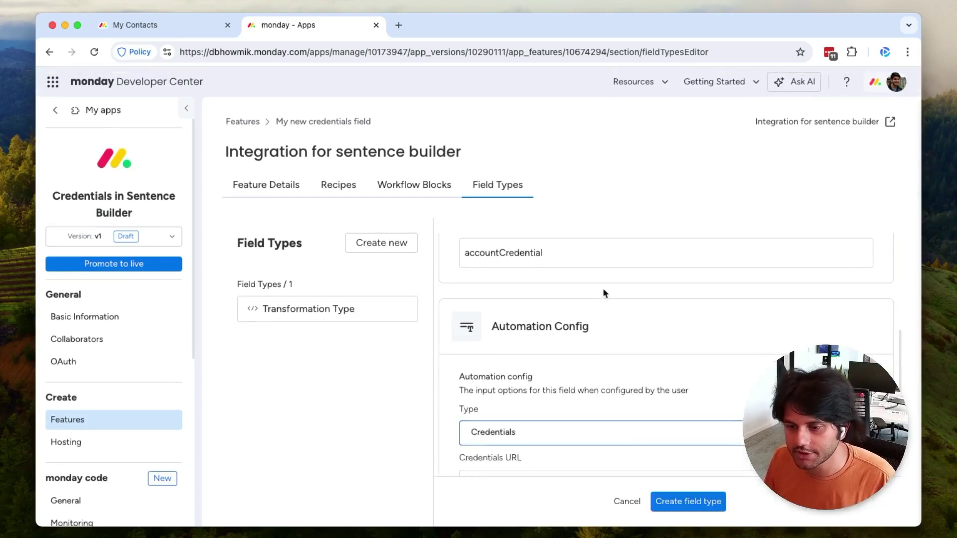
{"action": "scroll", "coordinate": [606, 299], "scroll_direction": "down", "scroll_amount": 5}
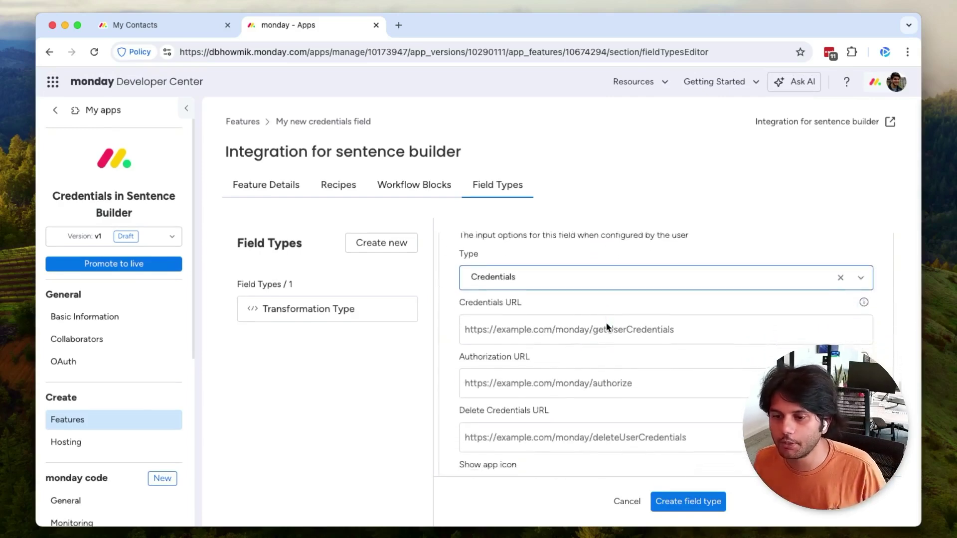
{"action": "left_click", "coordinate": [545, 321]}
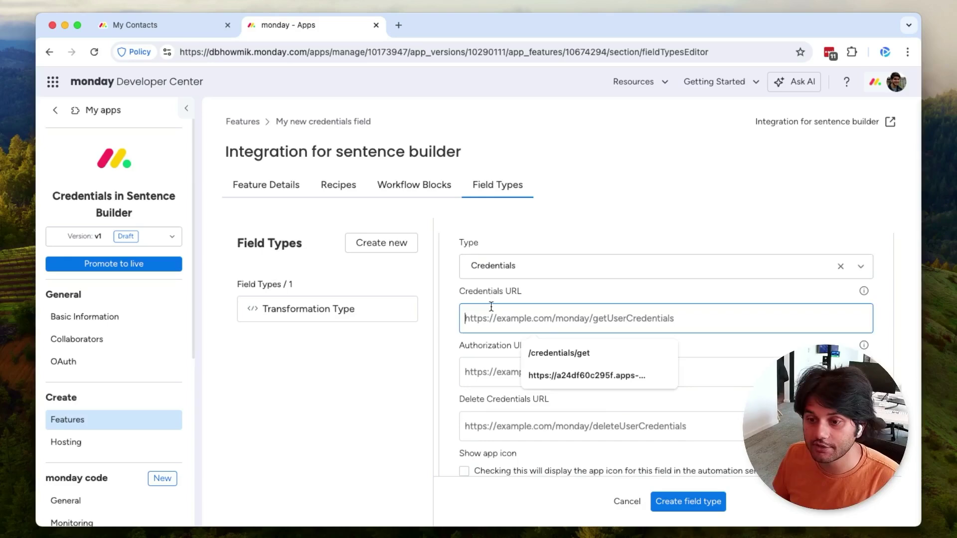
{"action": "left_click", "coordinate": [489, 303]}
{"action": "left_click", "coordinate": [532, 327]}
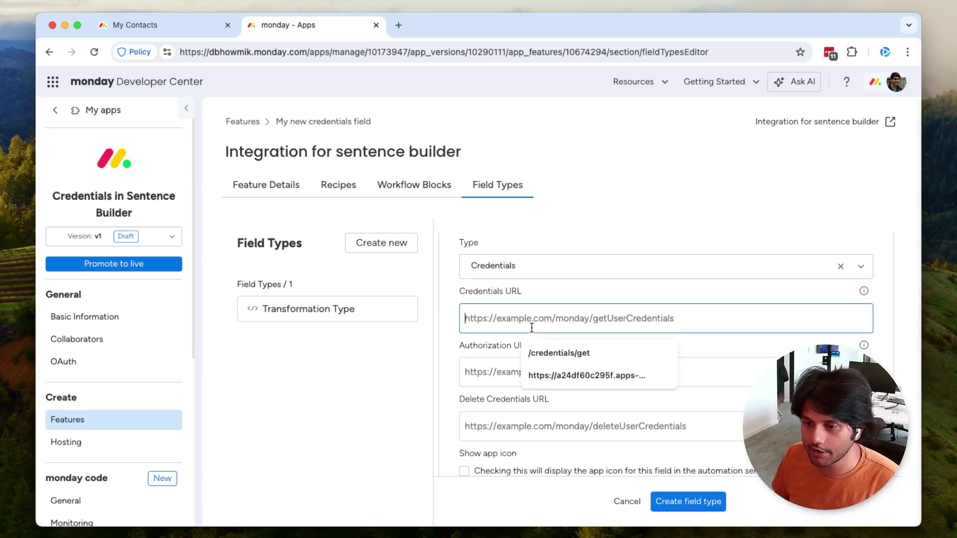
{"action": "type", "text": "d"}
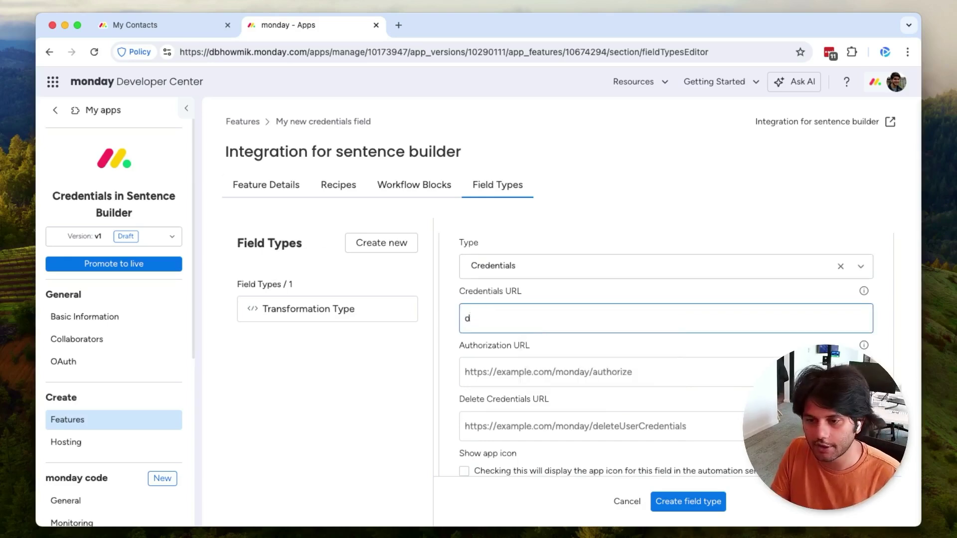
{"action": "key", "text": "BackSpace"}
{"action": "type", "text": "cre"}
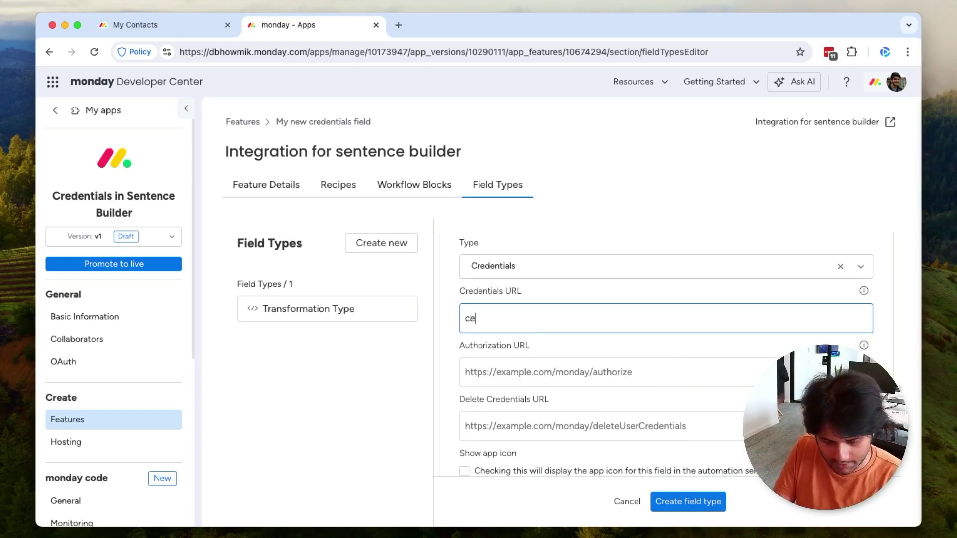
{"action": "type", "text": "dentials"}
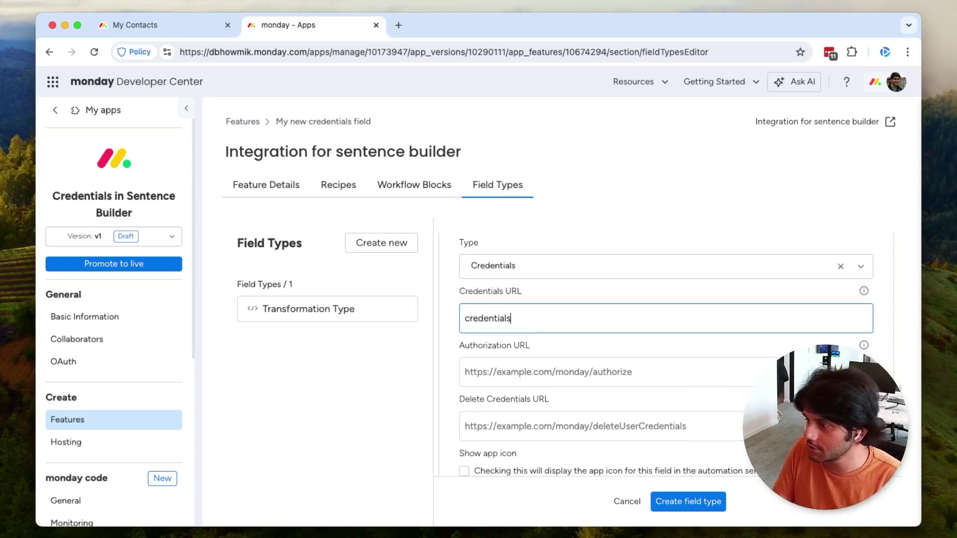
{"action": "type", "text": "/get"}
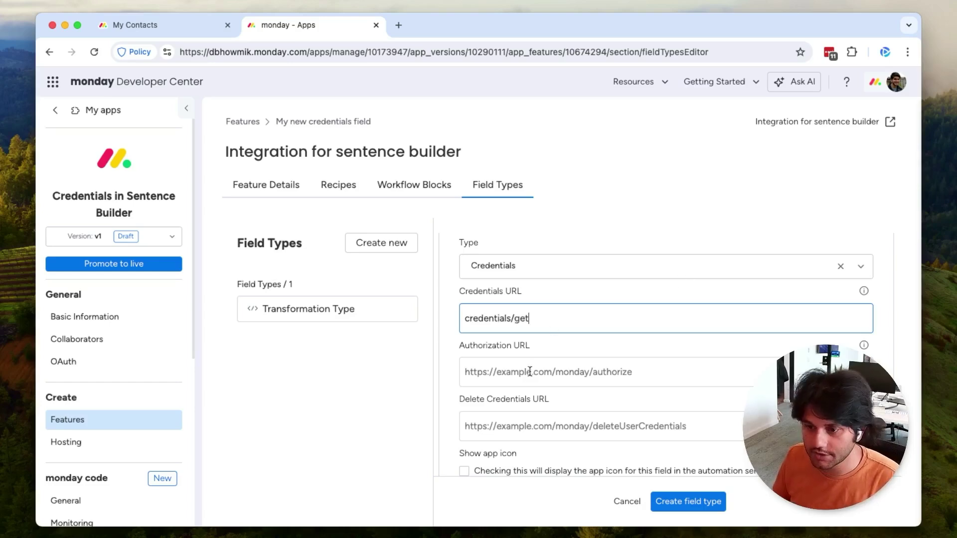
Step: Set authorization URL credentials/create and delete URL credentials/delete, then create the field type
{"action": "key", "text": "Tab"}
{"action": "type", "text": "credentials/"}
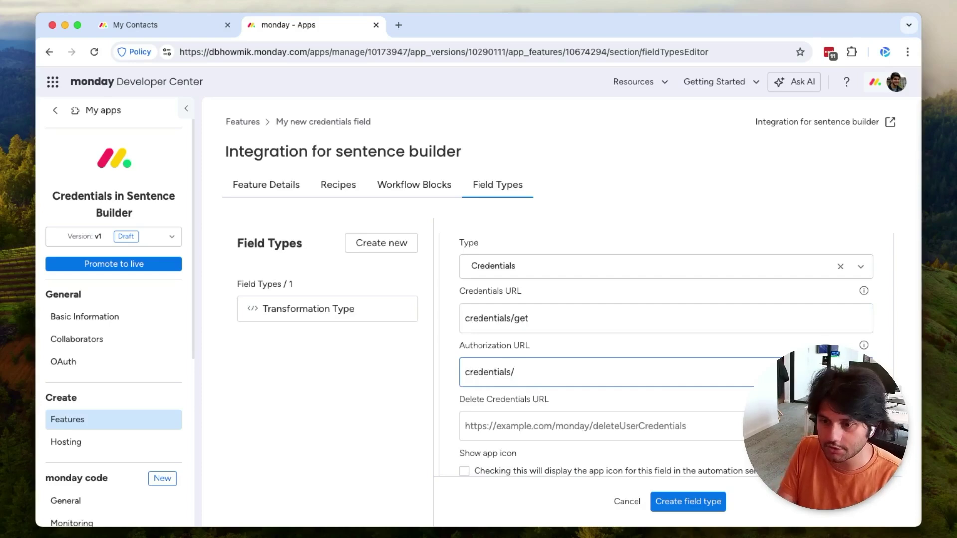
{"action": "type", "text": "create"}
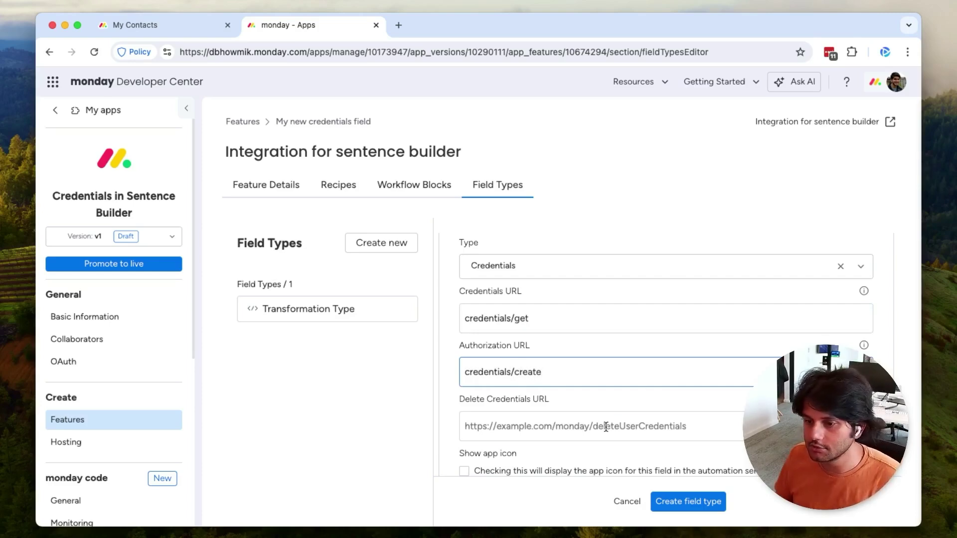
{"action": "left_click", "coordinate": [606, 421]}
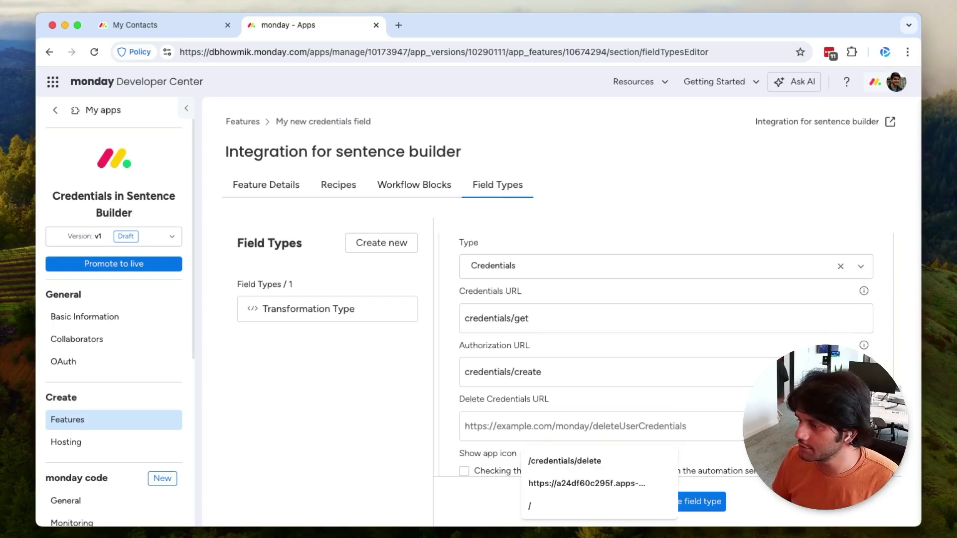
{"action": "type", "text": "credentials/delete"}
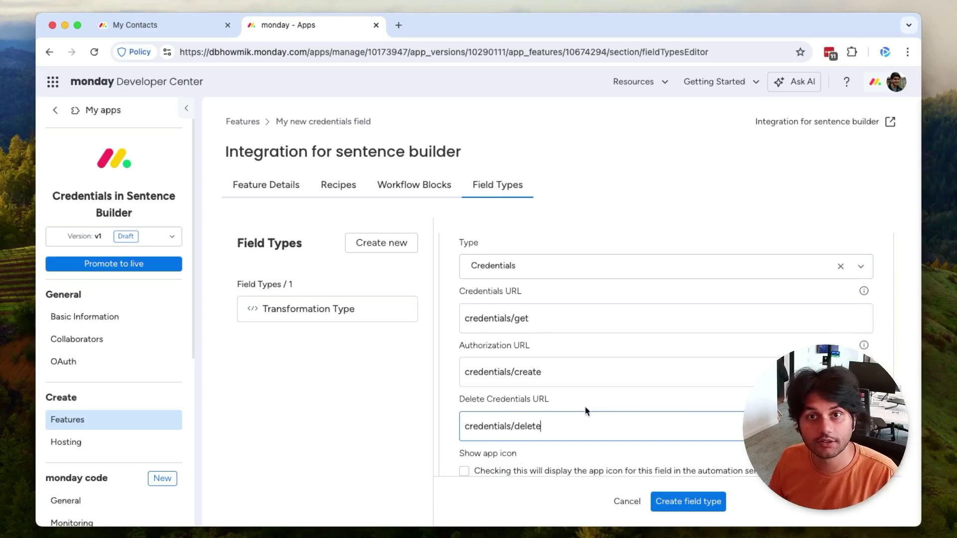
{"action": "key", "text": "Return"}
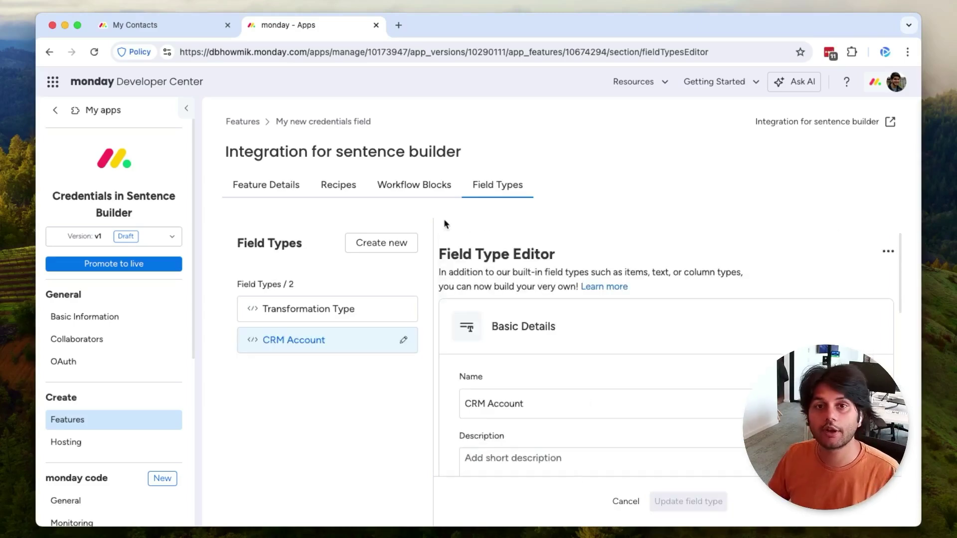
Step: Open the Transform Text action from the Workflow Blocks tab for editing
{"action": "left_click", "coordinate": [413, 190]}
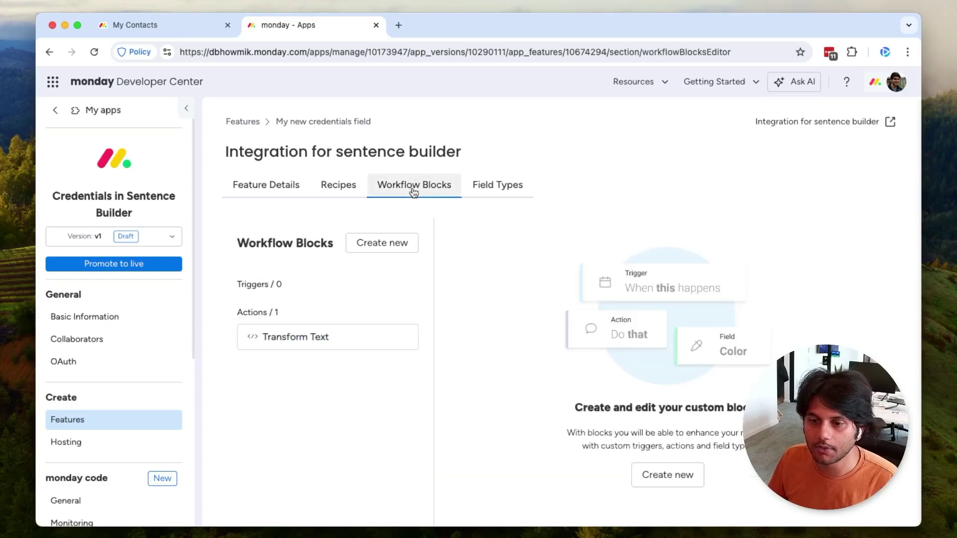
{"action": "left_click", "coordinate": [335, 344]}
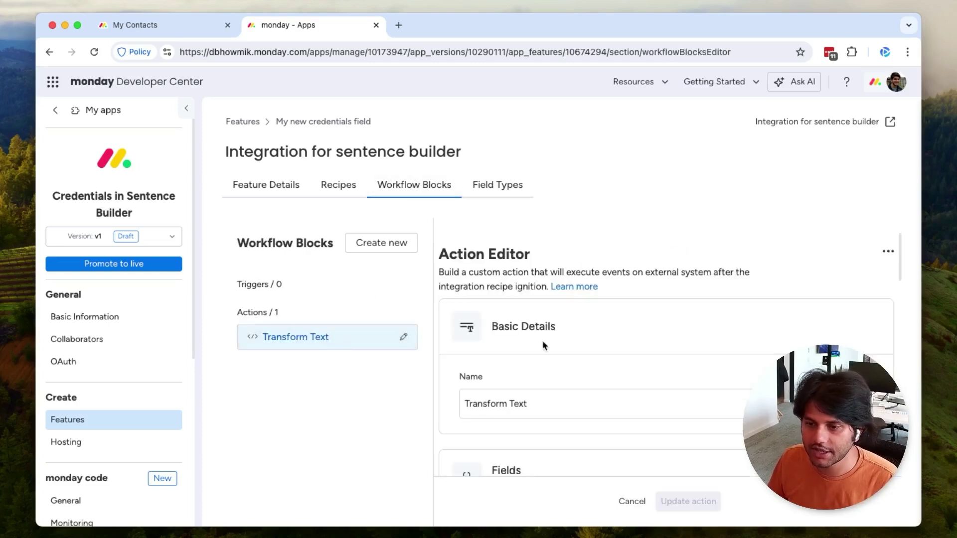
{"action": "scroll", "coordinate": [543, 345], "scroll_direction": "down", "scroll_amount": 5}
{"action": "scroll", "coordinate": [543, 345], "scroll_direction": "up", "scroll_amount": 5}
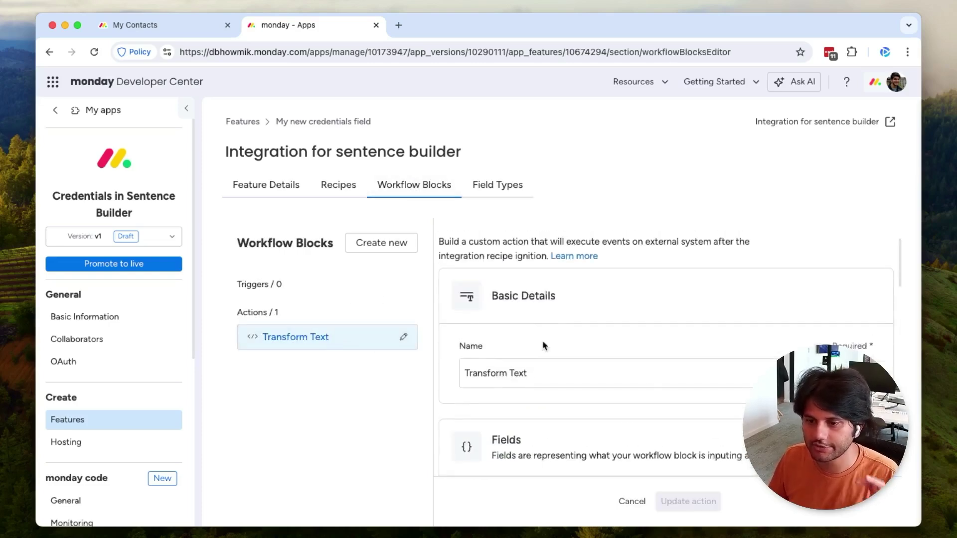
{"action": "scroll", "coordinate": [543, 344], "scroll_direction": "down", "scroll_amount": 10}
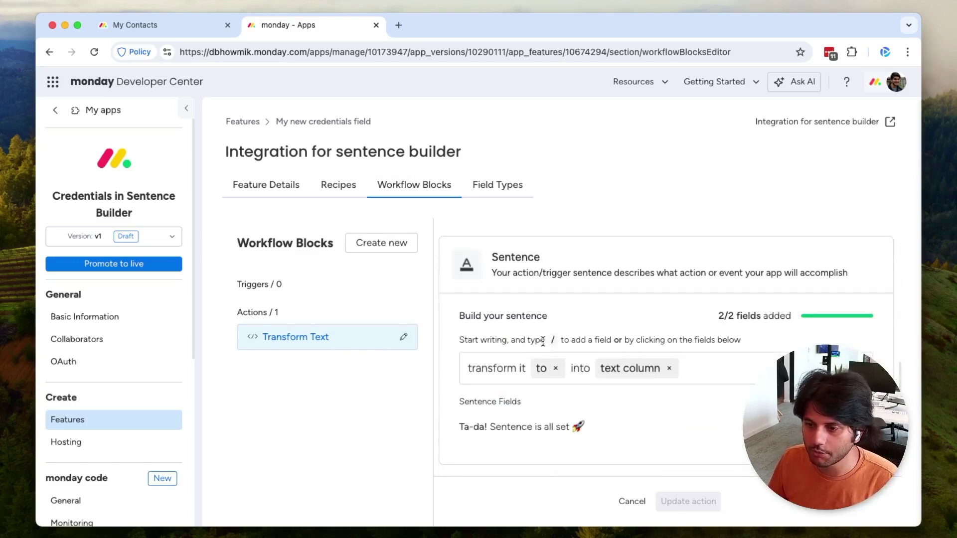
{"action": "scroll", "coordinate": [542, 342], "scroll_direction": "up", "scroll_amount": 3}
Step: Add a CRM Account input field sourced from the recipe sentence, with display name account
{"action": "left_click", "coordinate": [518, 313]}
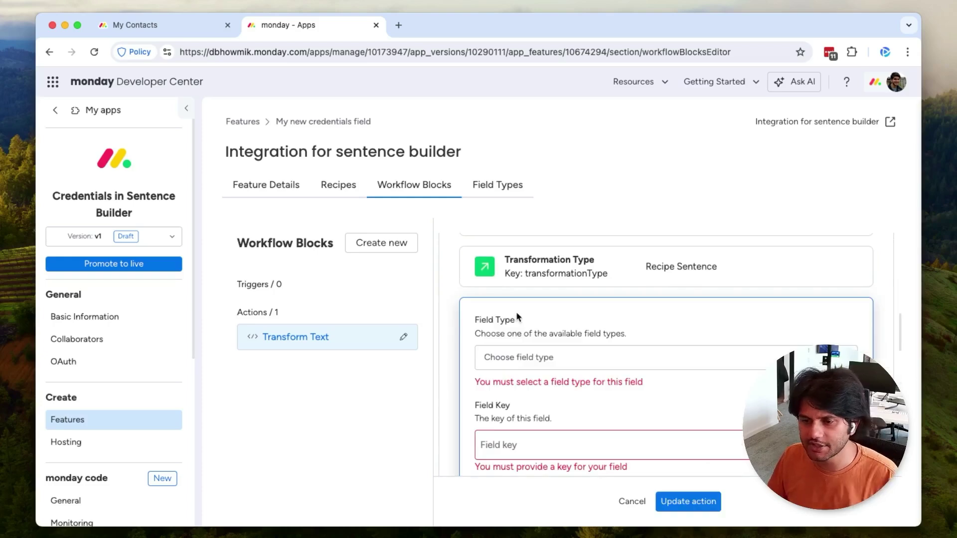
{"action": "left_click", "coordinate": [518, 357]}
{"action": "scroll", "coordinate": [518, 388], "scroll_direction": "down", "scroll_amount": 3}
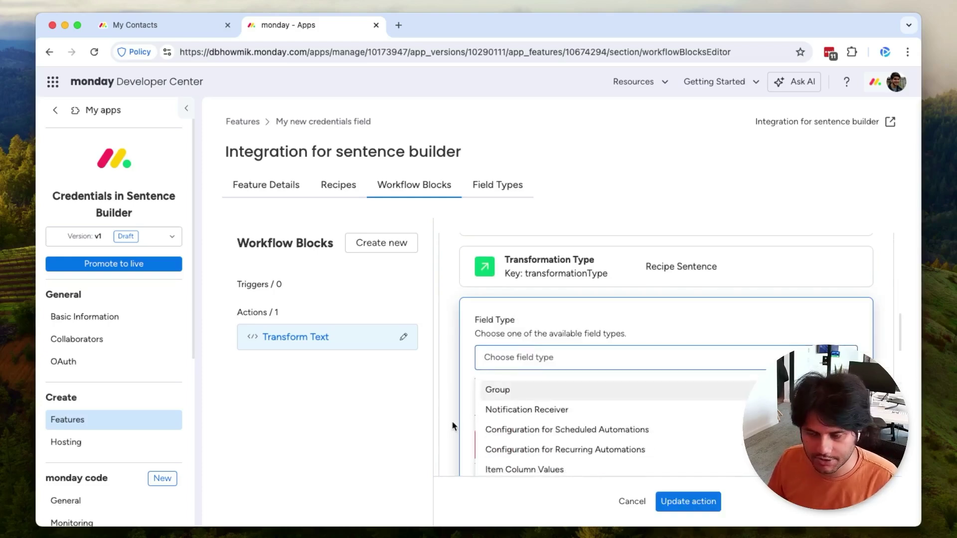
{"action": "scroll", "coordinate": [452, 420], "scroll_direction": "down", "scroll_amount": 3}
{"action": "scroll", "coordinate": [578, 314], "scroll_direction": "down", "scroll_amount": 10}
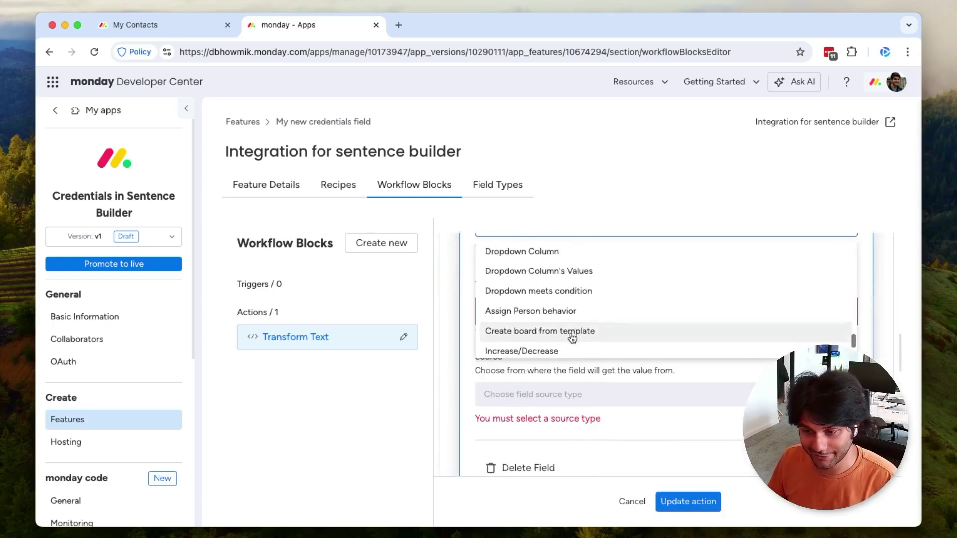
{"action": "scroll", "coordinate": [568, 344], "scroll_direction": "down", "scroll_amount": 3}
{"action": "left_click", "coordinate": [564, 348]}
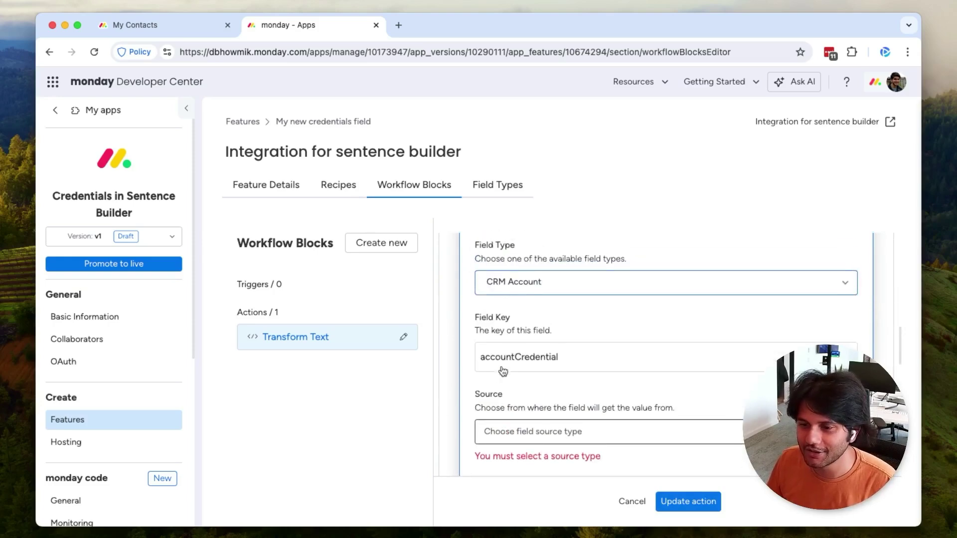
{"action": "left_click", "coordinate": [498, 432]}
{"action": "scroll", "coordinate": [509, 389], "scroll_direction": "down", "scroll_amount": 2}
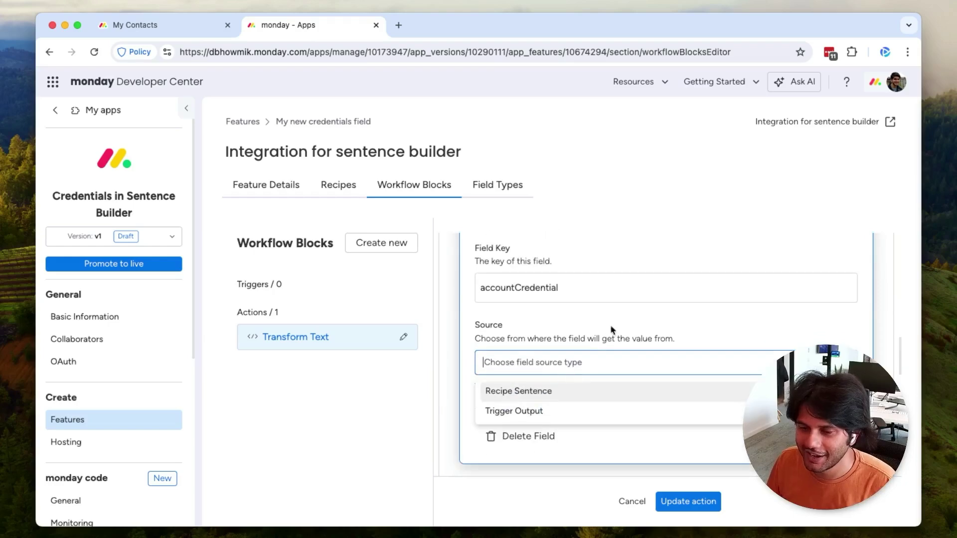
{"action": "left_click", "coordinate": [533, 392]}
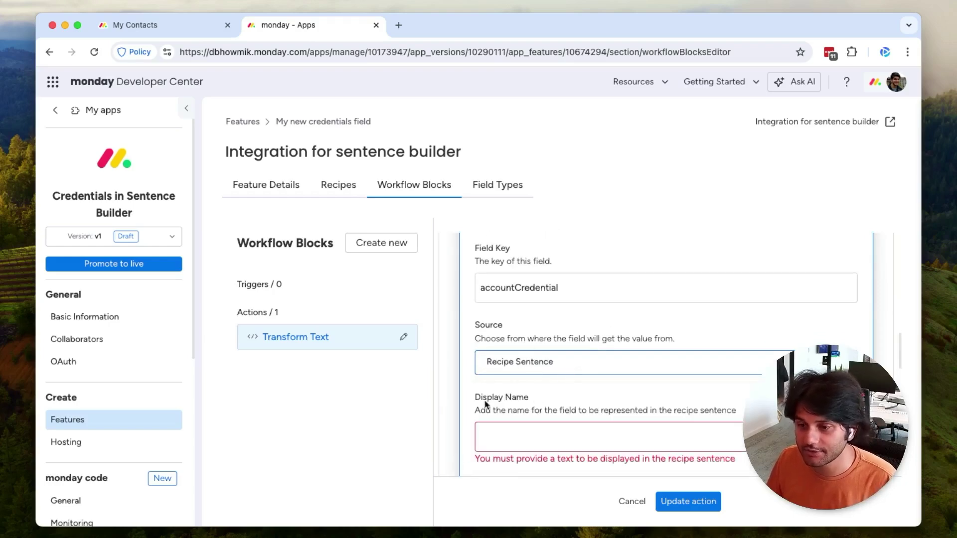
{"action": "scroll", "coordinate": [486, 403], "scroll_direction": "down", "scroll_amount": 3}
{"action": "left_click", "coordinate": [552, 329]}
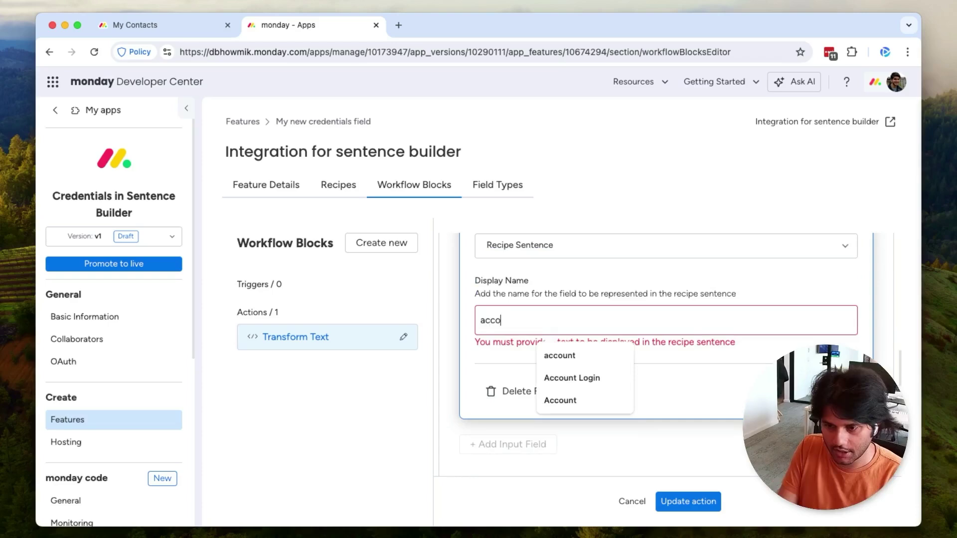
{"action": "type", "text": "unt"}
{"action": "scroll", "coordinate": [687, 285], "scroll_direction": "down", "scroll_amount": 4}
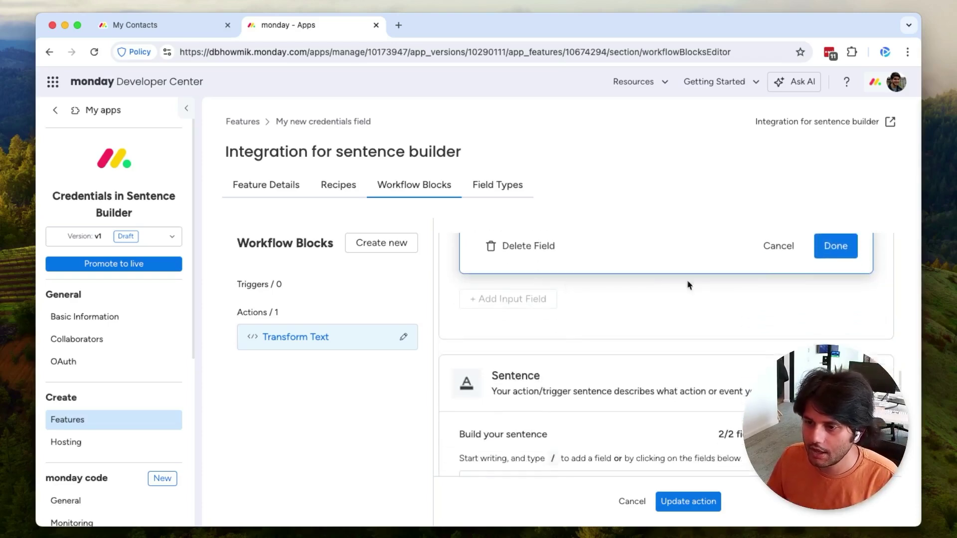
{"action": "scroll", "coordinate": [669, 336], "scroll_direction": "down", "scroll_amount": 5}
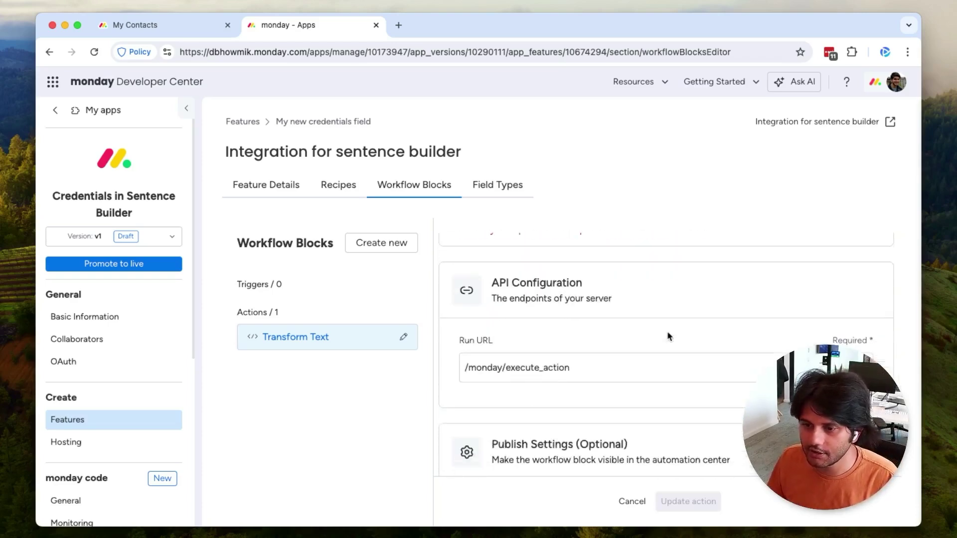
{"action": "scroll", "coordinate": [669, 336], "scroll_direction": "up", "scroll_amount": 5}
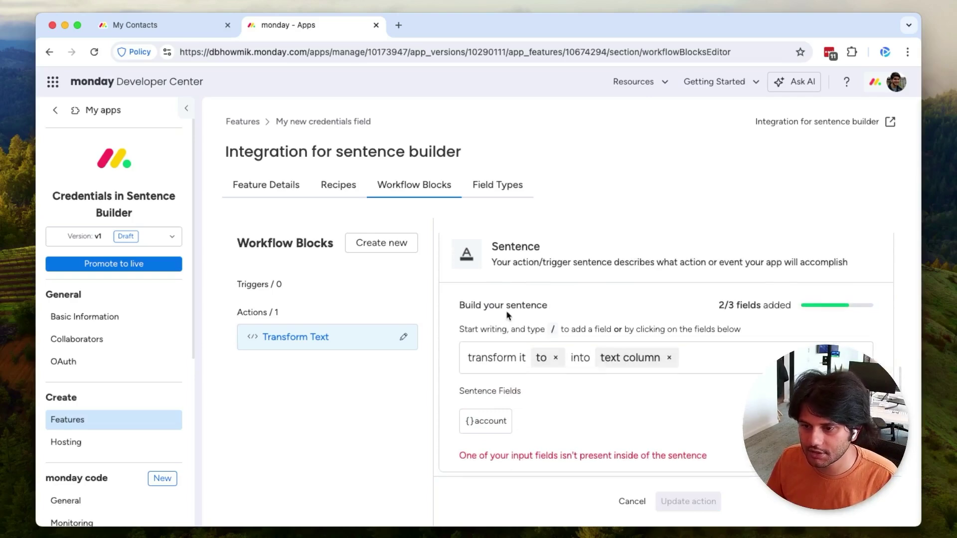
Step: Append 'using account' to the Transform Text sentence and update the action
{"action": "left_click", "coordinate": [687, 357]}
{"action": "type", "text": "us"}
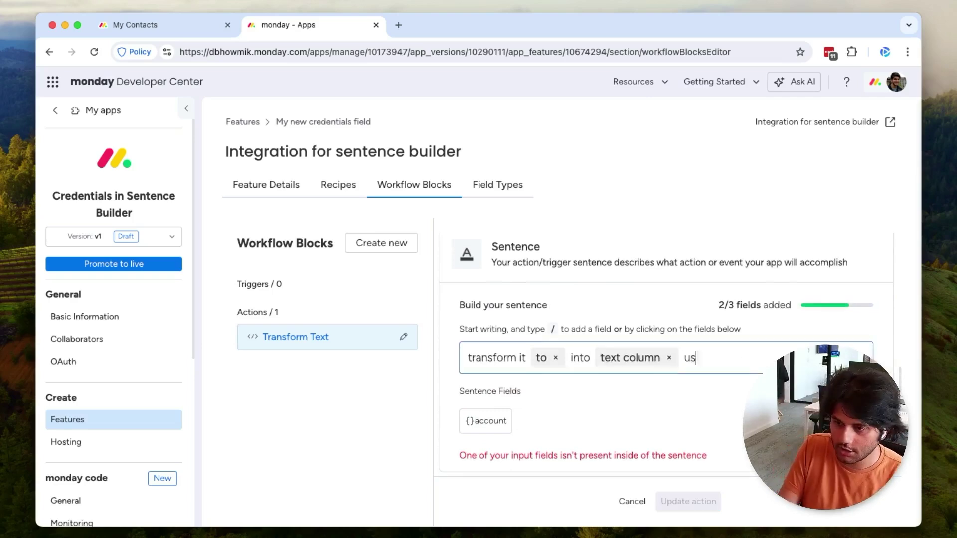
{"action": "type", "text": "ing "}
{"action": "type", "text": "/acc"}
{"action": "key", "text": "Return"}
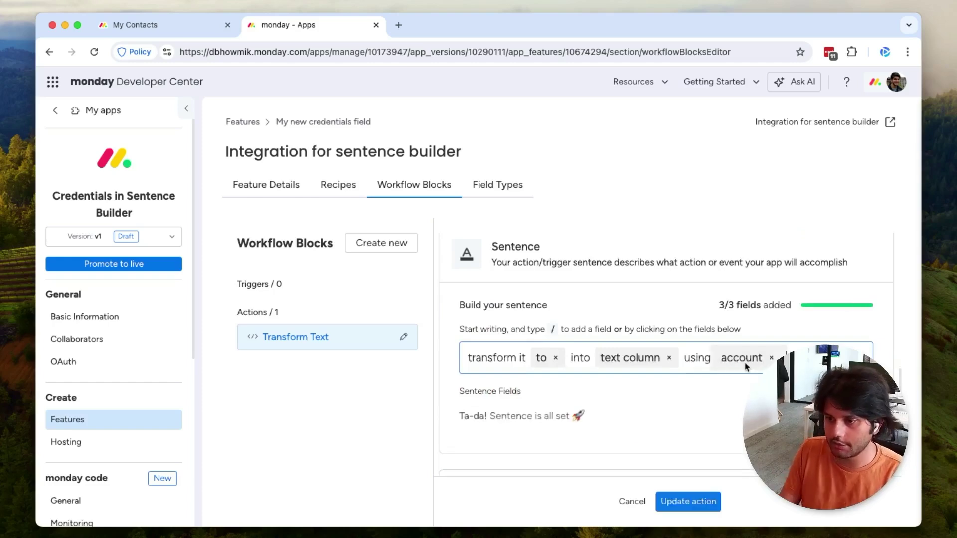
{"action": "left_click", "coordinate": [693, 502]}
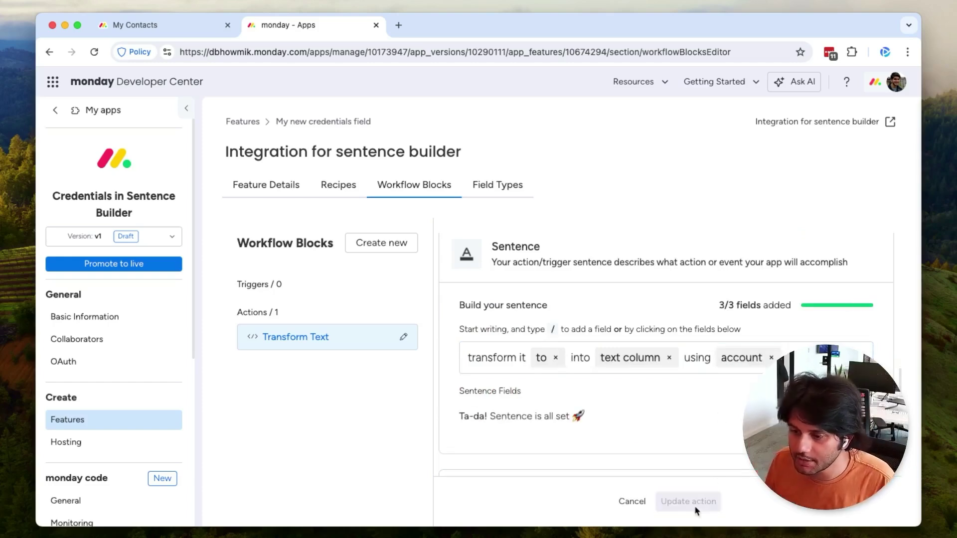
Step: Open the existing recipe and set its action to Transform Text
{"action": "left_click", "coordinate": [341, 183]}
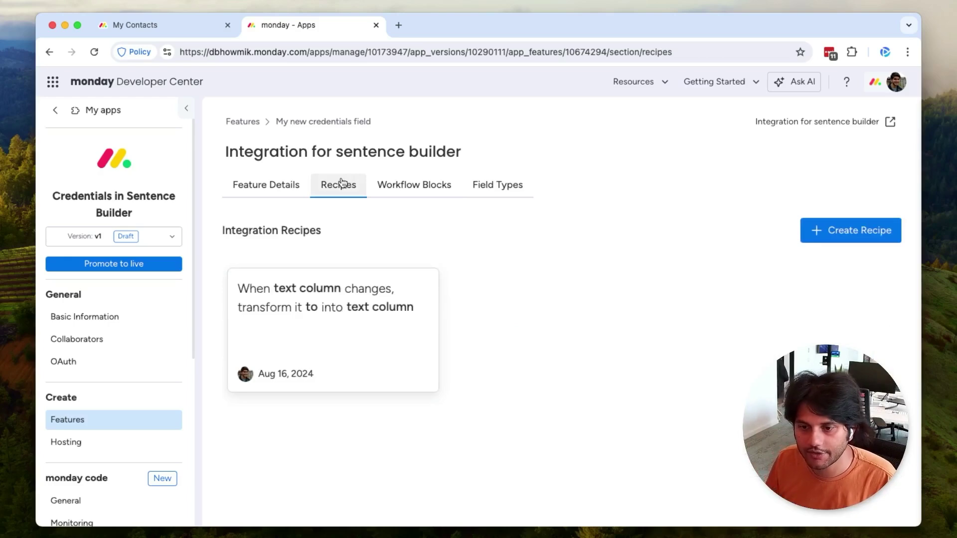
{"action": "left_click", "coordinate": [350, 378]}
{"action": "scroll", "coordinate": [607, 423], "scroll_direction": "down", "scroll_amount": 3}
{"action": "left_click", "coordinate": [527, 480]}
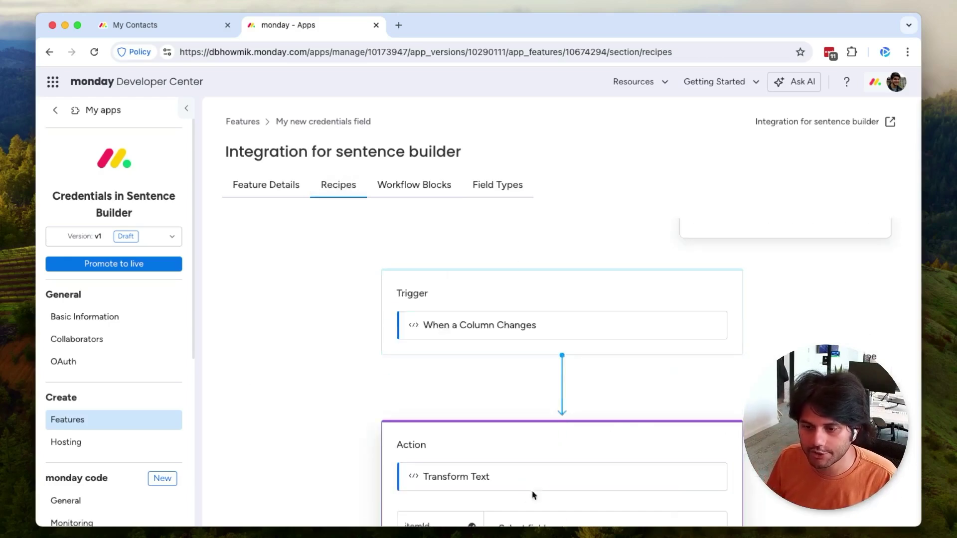
{"action": "scroll", "coordinate": [354, 393], "scroll_direction": "up", "scroll_amount": 3}
{"action": "left_click", "coordinate": [316, 322]}
Step: Map the itemId field key to itemId and sourceColumn to columnId
{"action": "scroll", "coordinate": [533, 319], "scroll_direction": "down", "scroll_amount": 5}
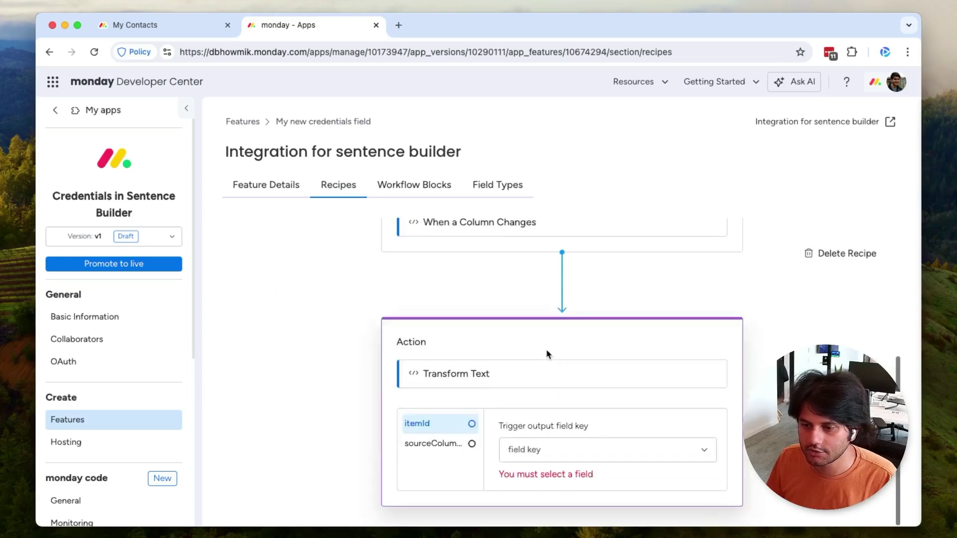
{"action": "left_click", "coordinate": [573, 450]}
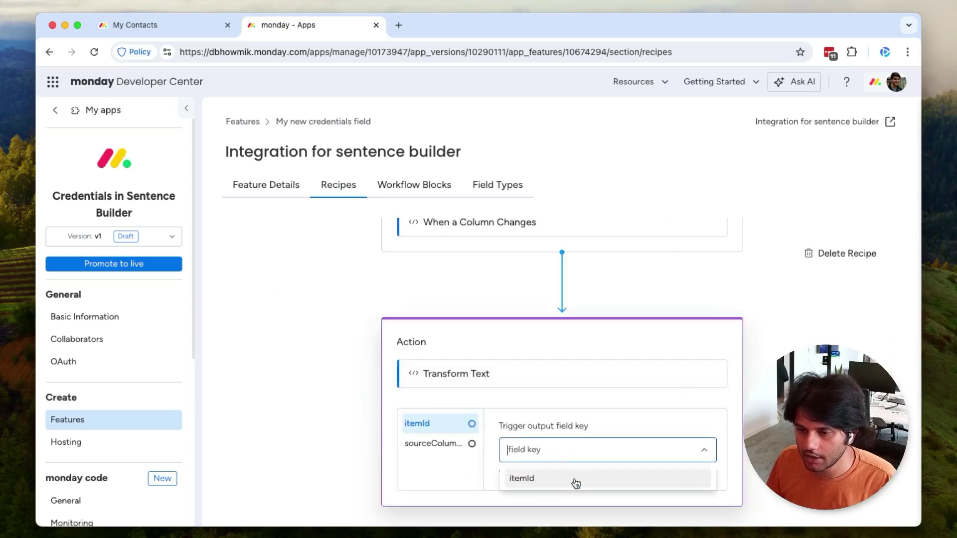
{"action": "left_click", "coordinate": [576, 483]}
{"action": "left_click", "coordinate": [436, 456]}
{"action": "left_click", "coordinate": [582, 468]}
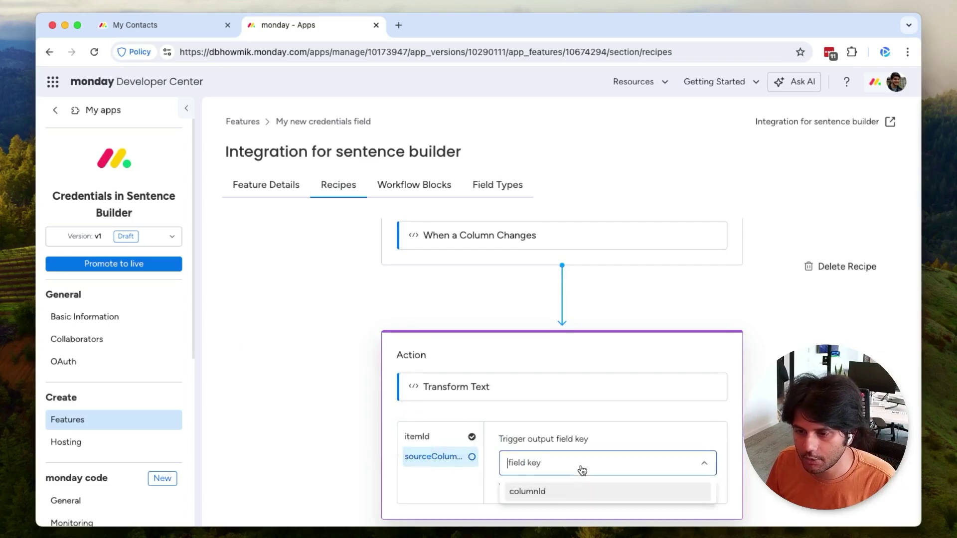
{"action": "left_click", "coordinate": [573, 492]}
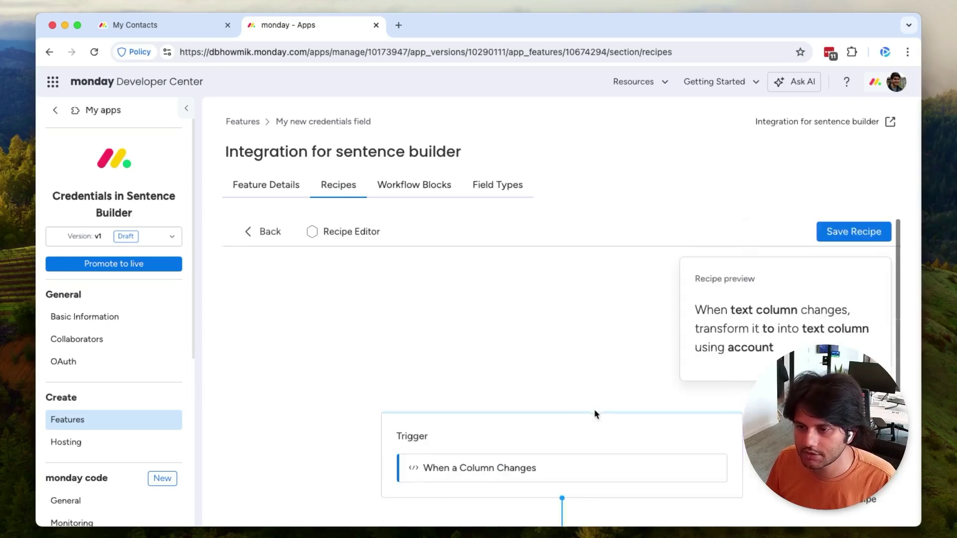
Step: Save the updated recipe and return to the My Contacts board tab
{"action": "left_click", "coordinate": [845, 234]}
{"action": "left_click", "coordinate": [150, 25]}
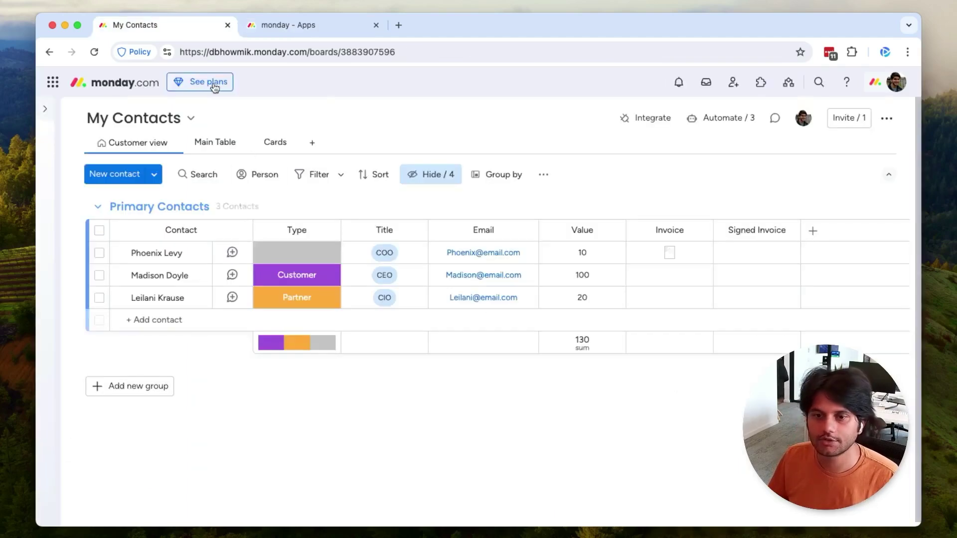